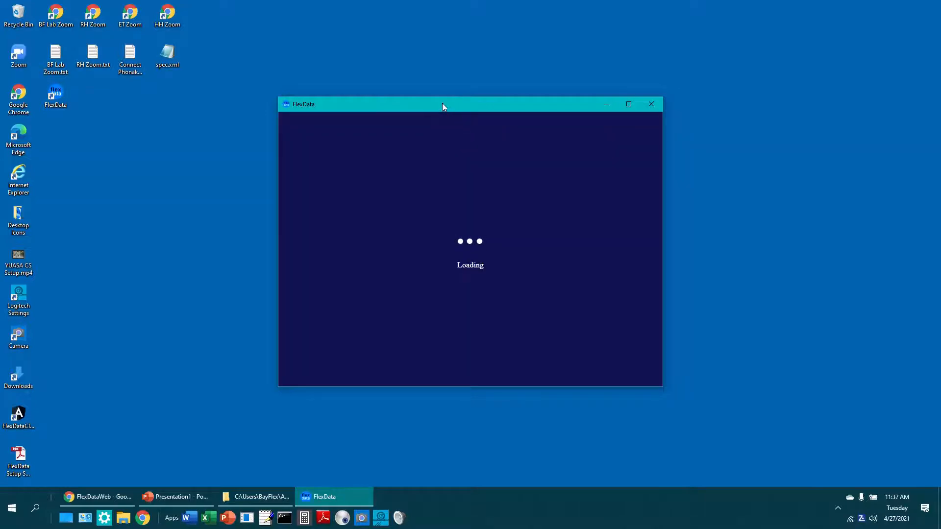
Maximize the FlexData window and add a new device under the Endurance machine DM equipment
double_click(443, 103)
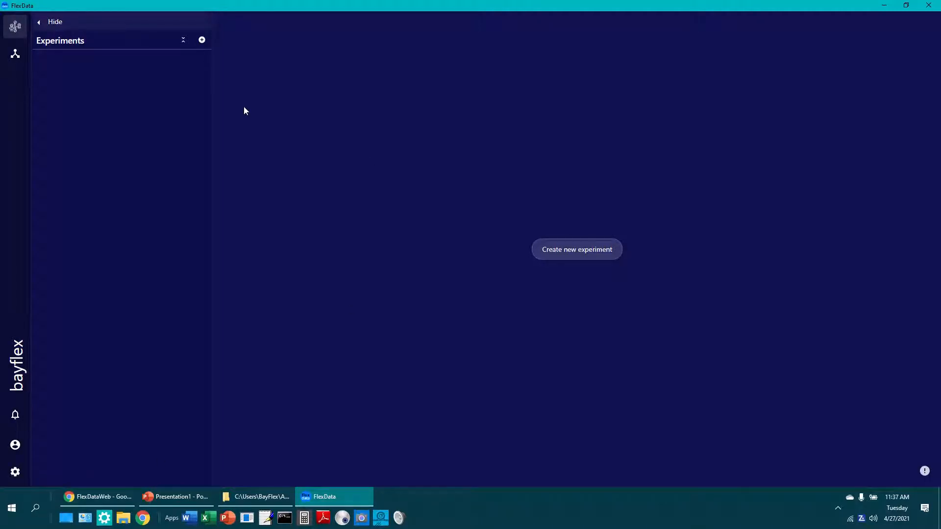
click(11, 55)
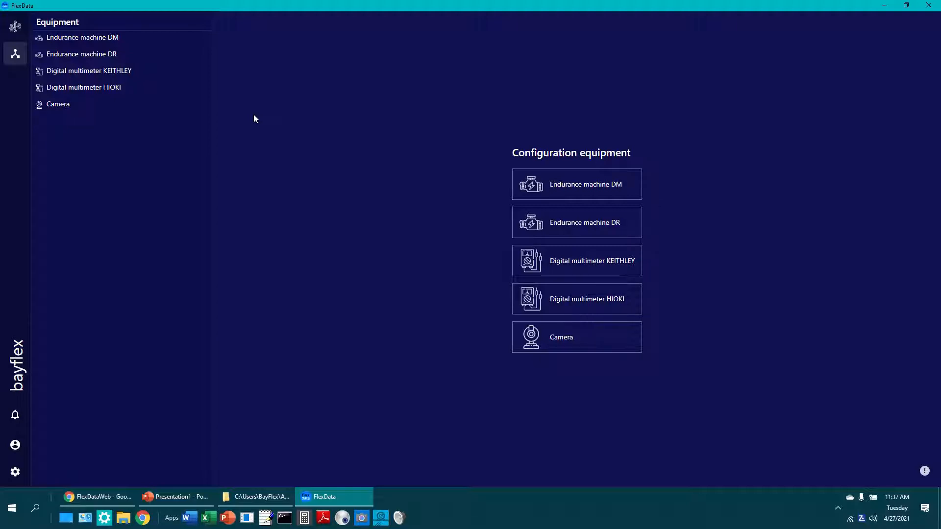
click(85, 38)
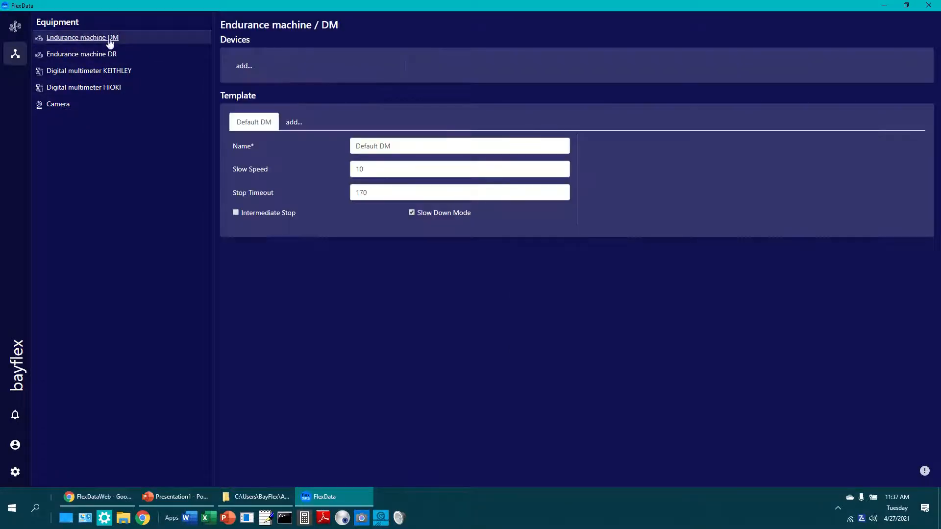
click(244, 69)
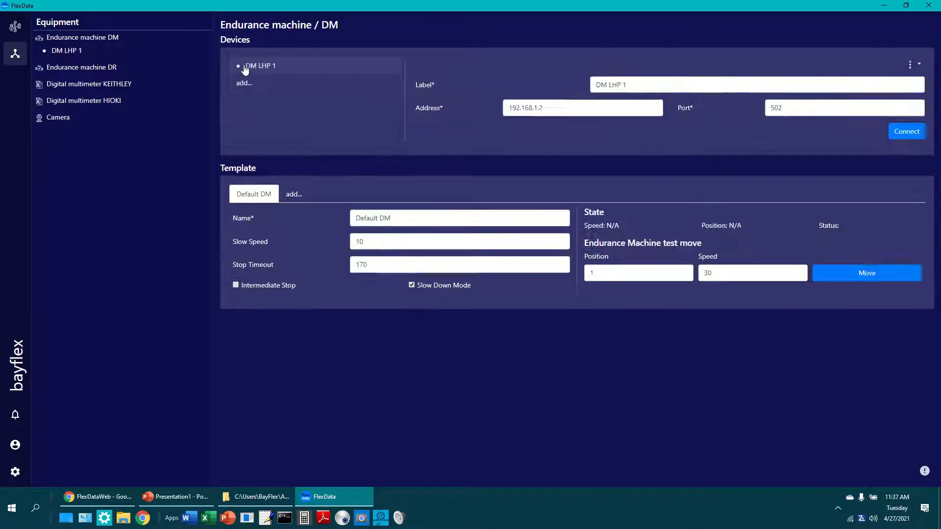
Connect the new DM device at address 192.168.2.151 and shorten its label to HP 1
click(348, 73)
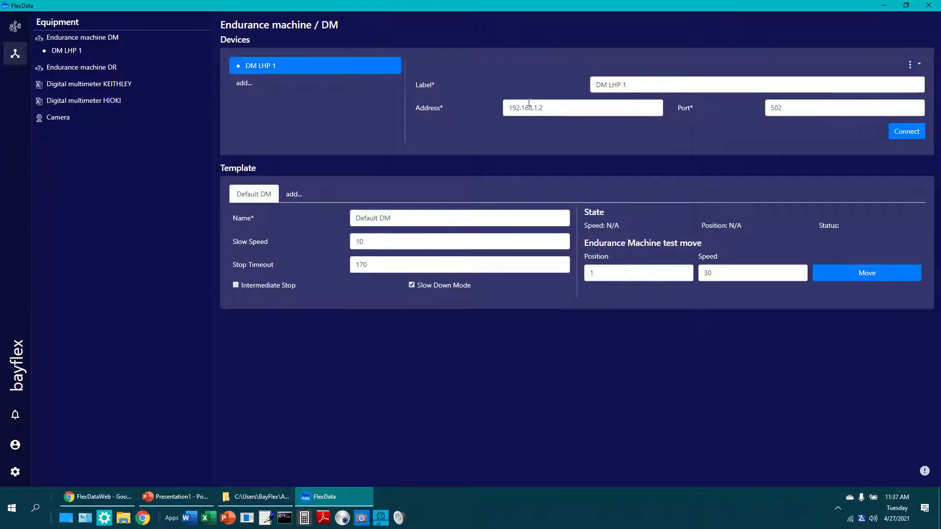
drag(535, 108, 581, 107)
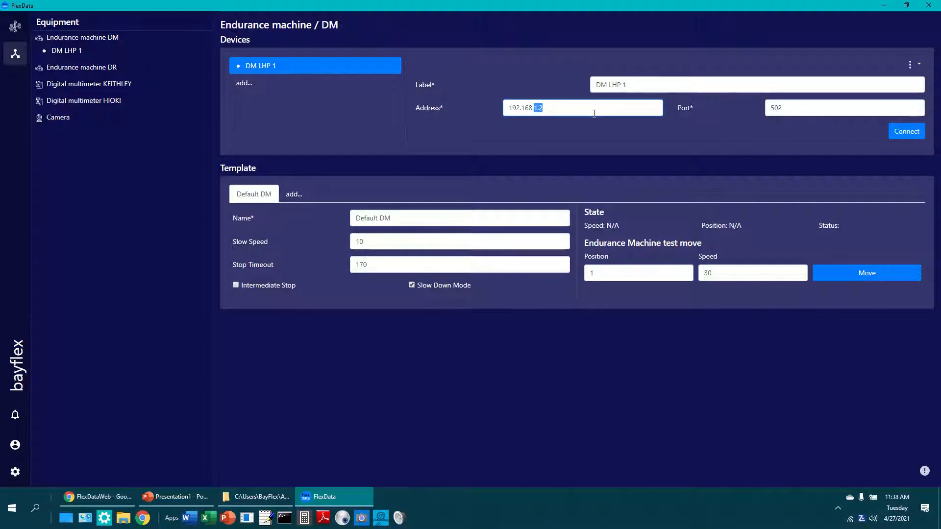
text(2.151)
click(899, 130)
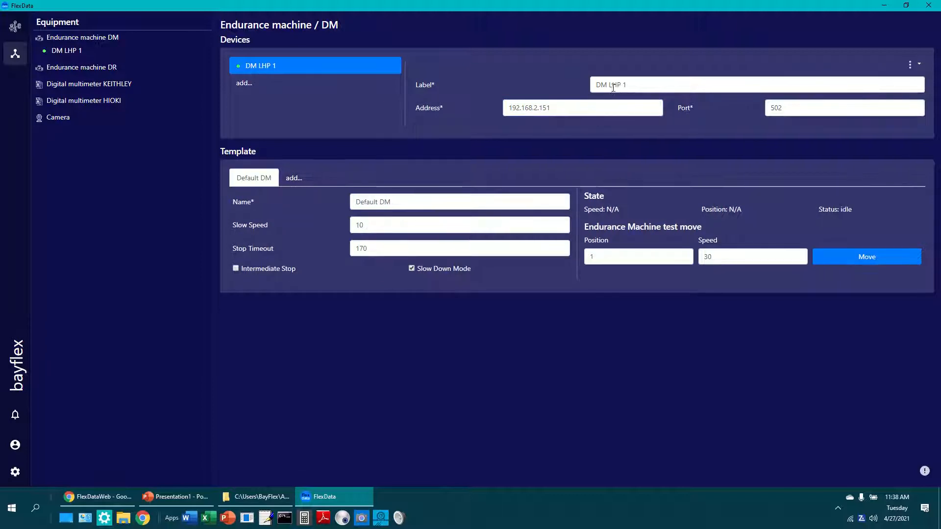
drag(612, 85, 548, 79)
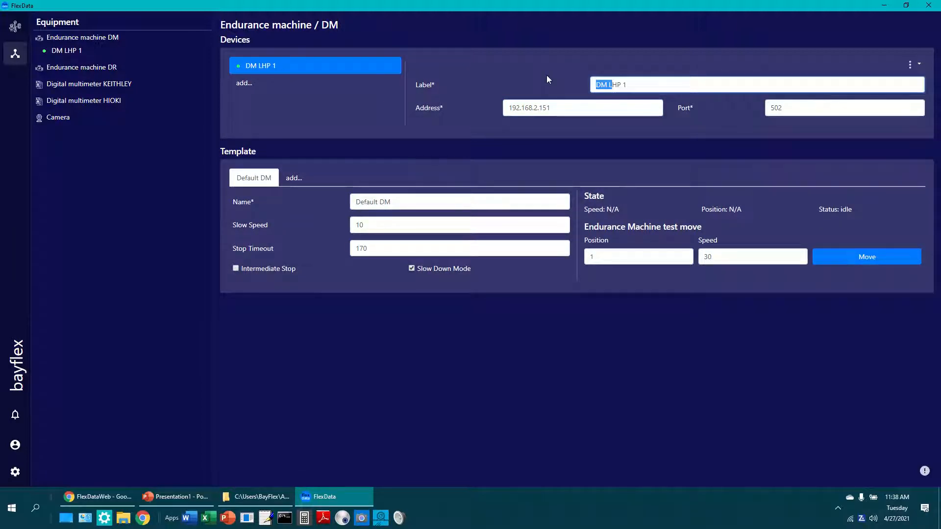
key(BackSpace)
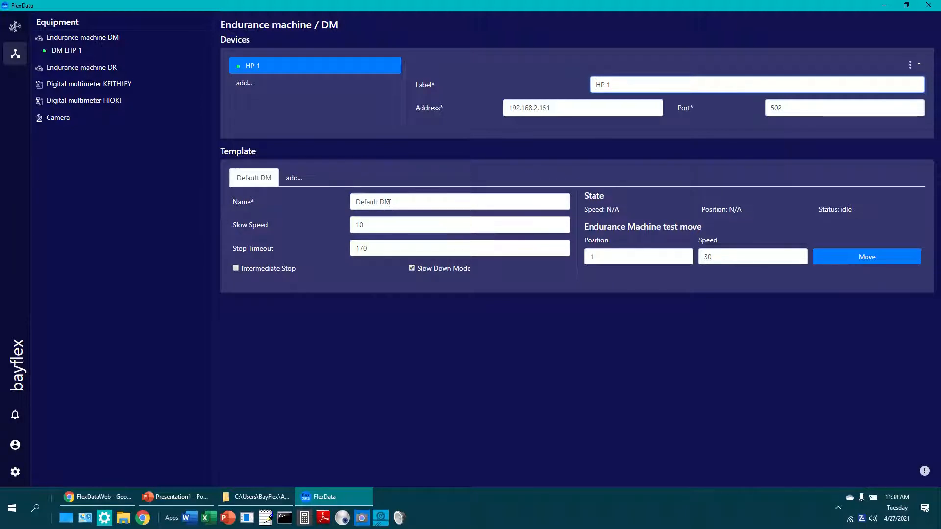
Rename the DM template as HP and run a test move to position 1 at speed 30
drag(392, 202, 288, 178)
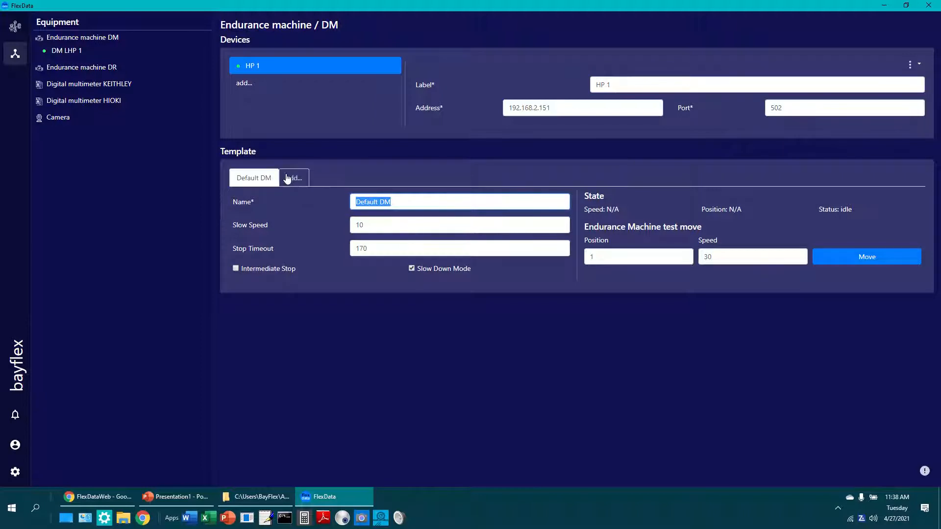
text(HP)
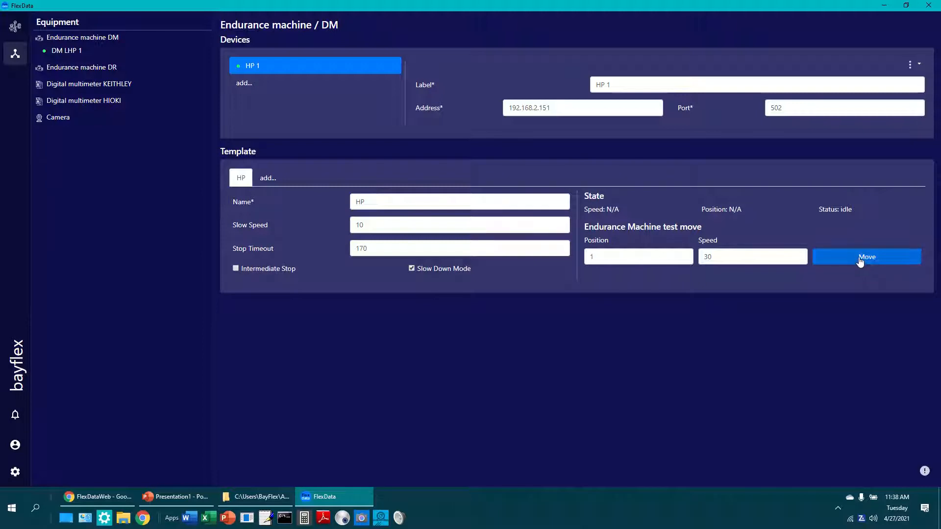
click(859, 260)
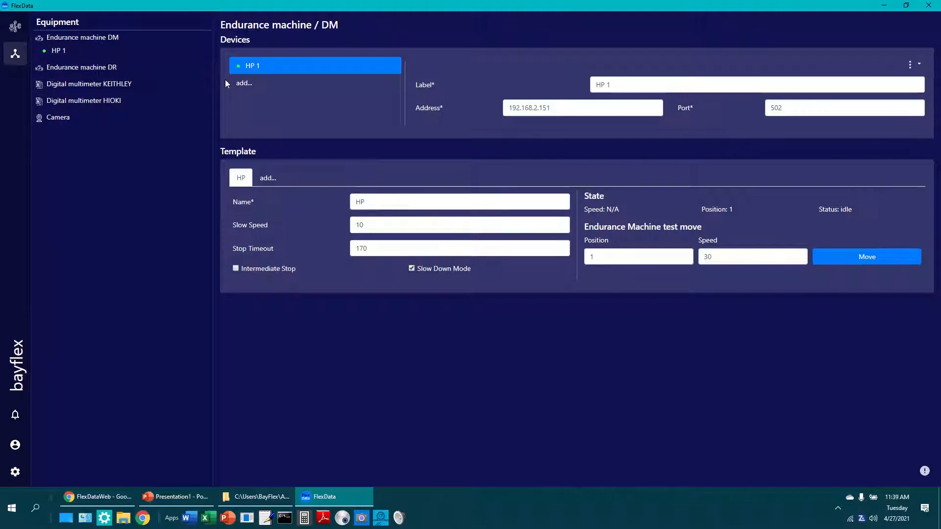
Add a second DM device labelled DLDM and connect it at address 192.168.2.153
click(240, 84)
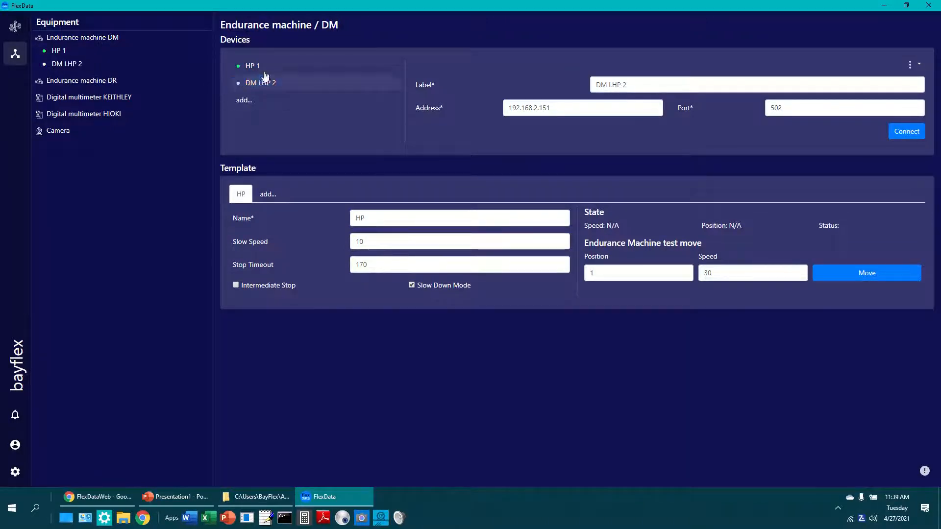
click(269, 89)
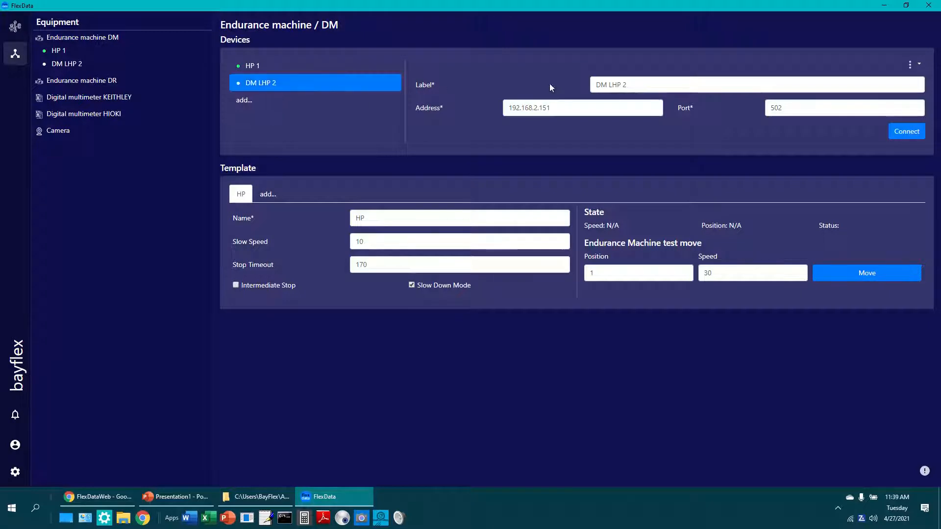
drag(547, 109, 578, 111)
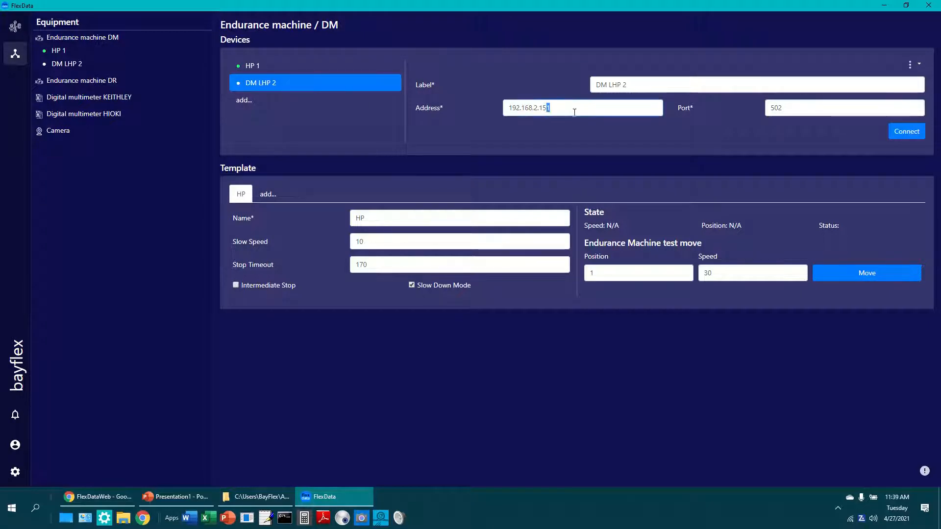
text(3)
click(899, 136)
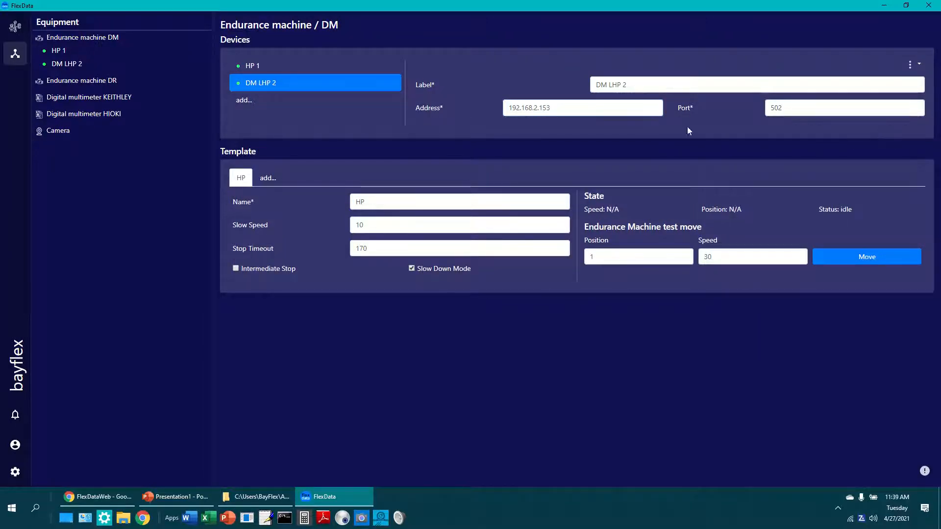
triple_click(629, 82)
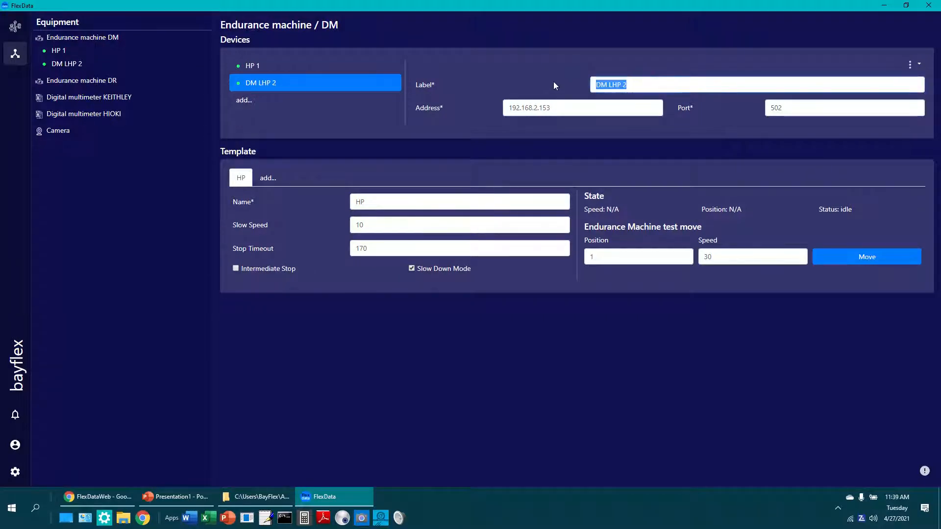
text(DLDM)
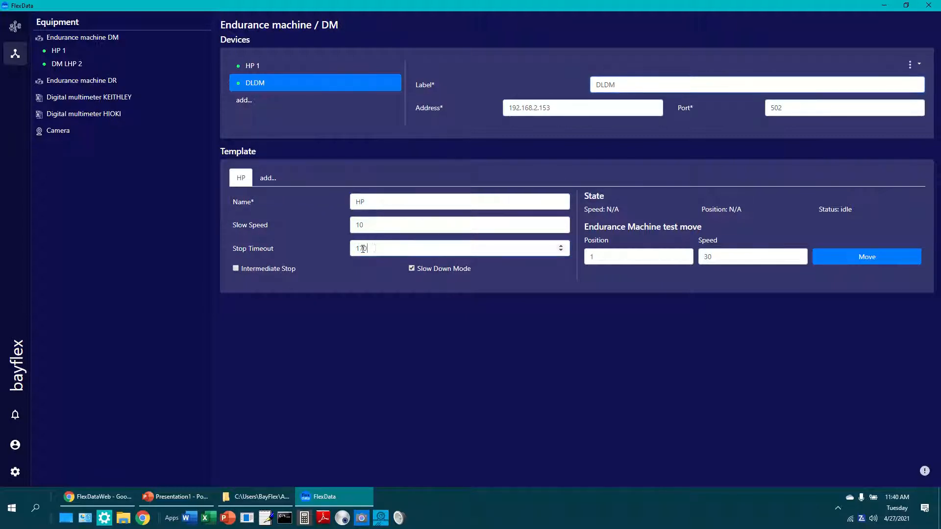
Configure the DM template as DLDM with a stop timeout of 500, and test-move the machine to position 1 at speed 30
drag(385, 249, 307, 250)
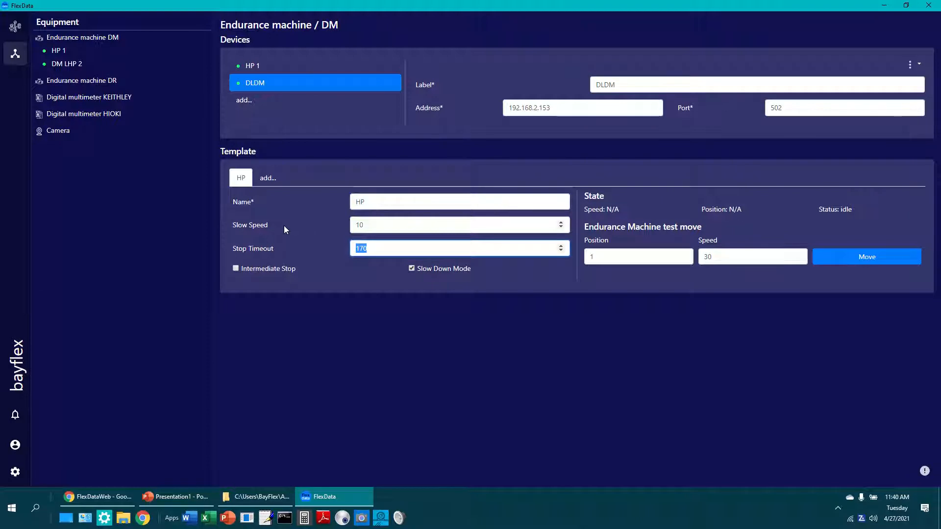
text(500)
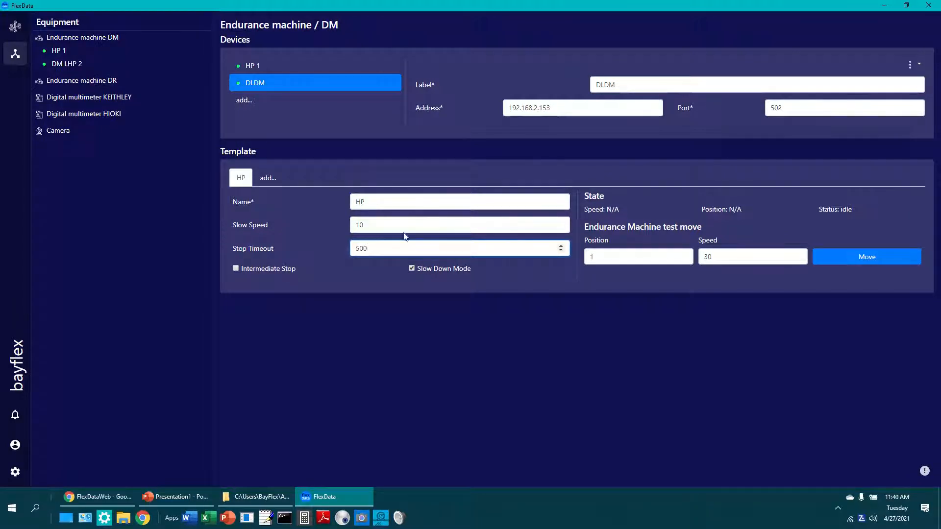
drag(381, 196, 314, 195)
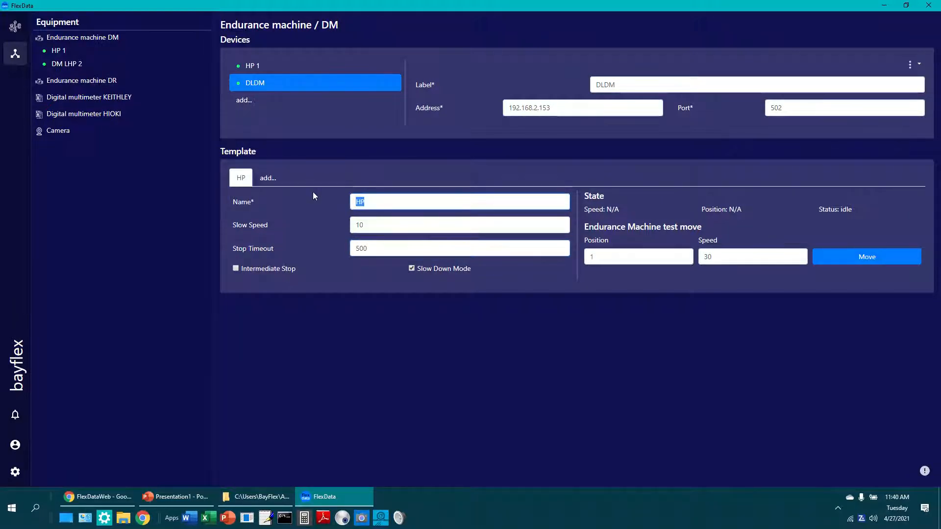
text(DLDM)
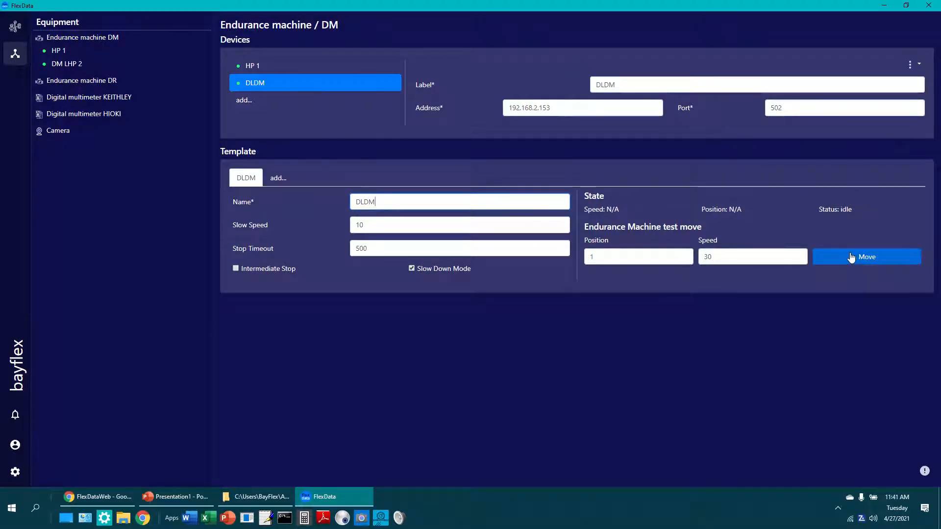
click(851, 258)
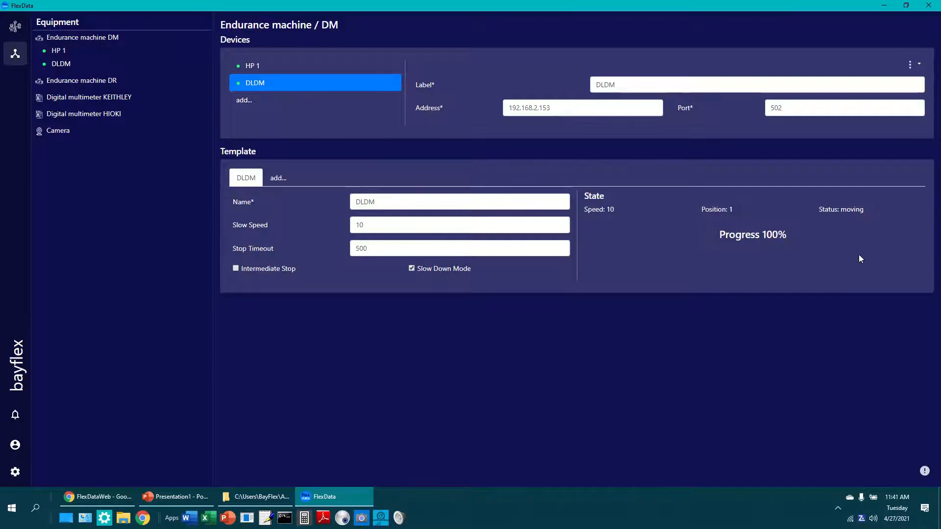
Add a device under the Endurance machine DR equipment and shorten its label to DR
click(88, 84)
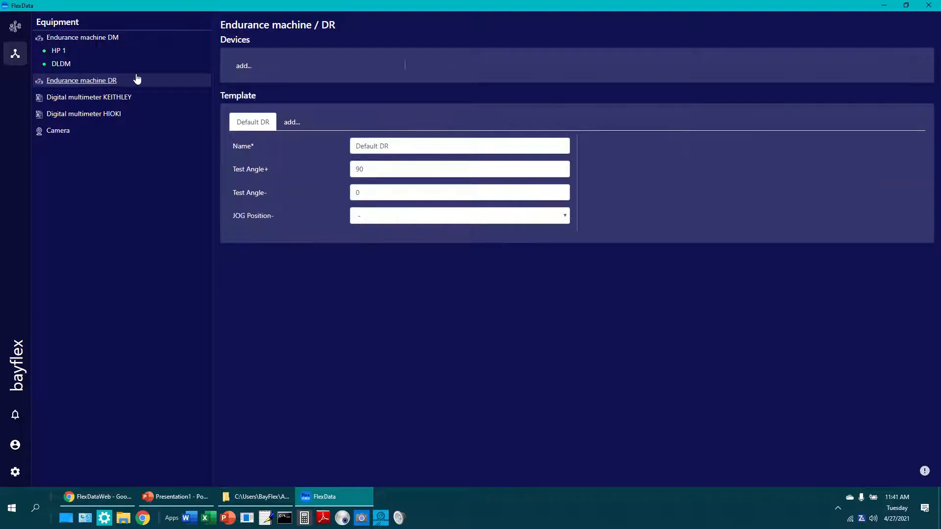
click(243, 66)
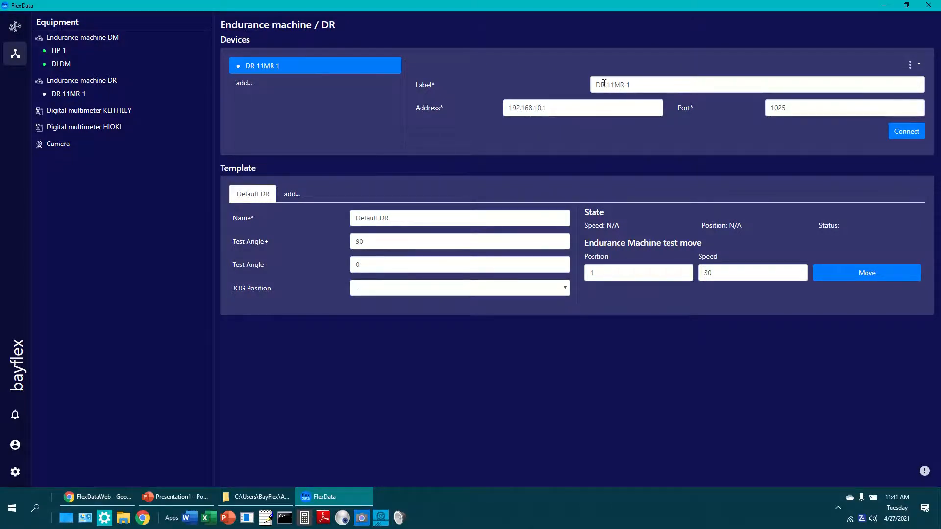
drag(605, 84, 702, 84)
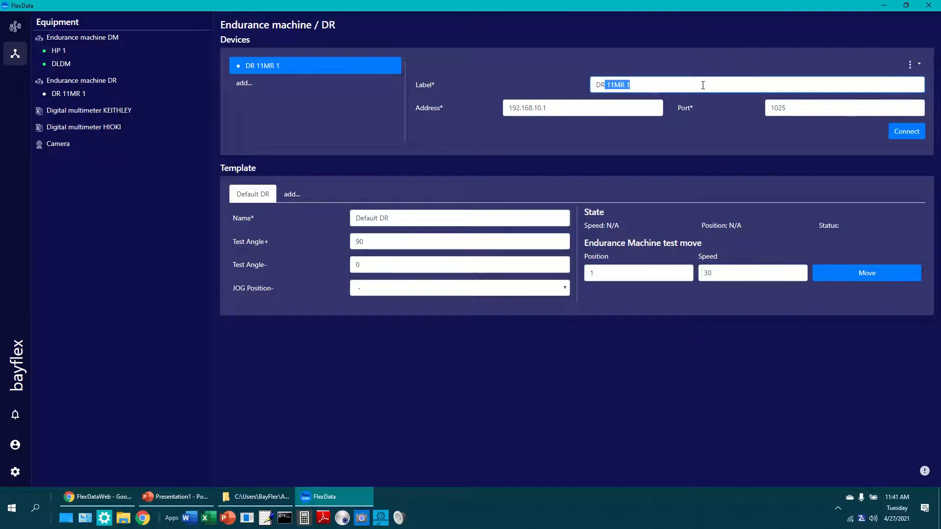
key(BackSpace)
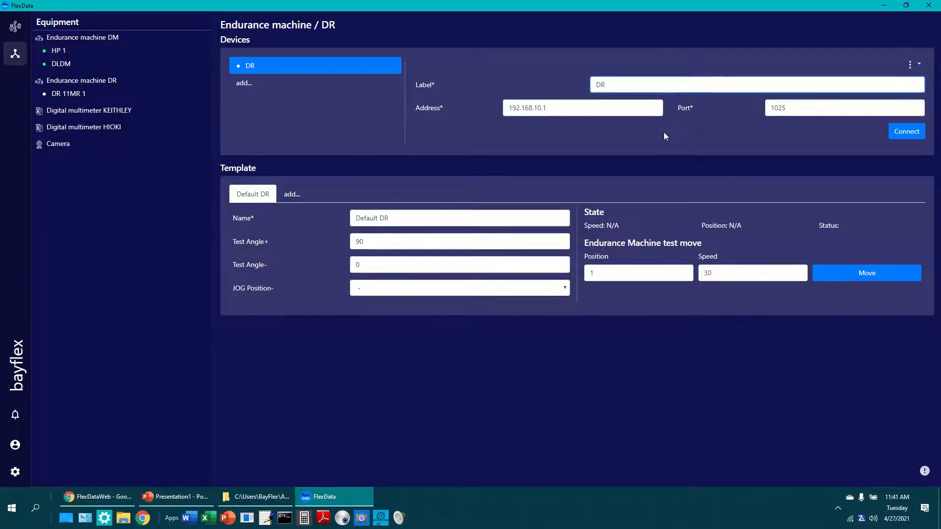
click(632, 143)
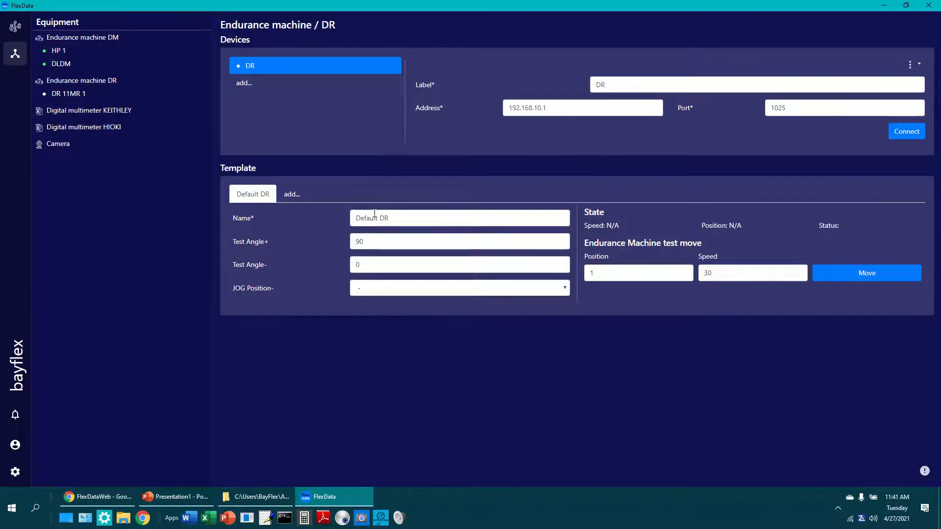
Rename the DR machine's default template as DR and try to connect the device
drag(374, 220, 330, 235)
key(Delete)
key(Delete)
key(Delete)
key(Delete)
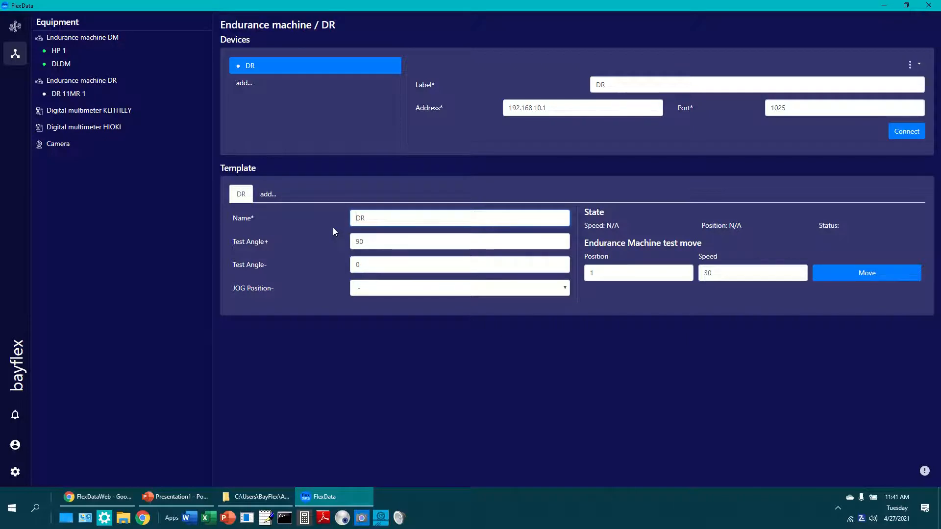
click(907, 137)
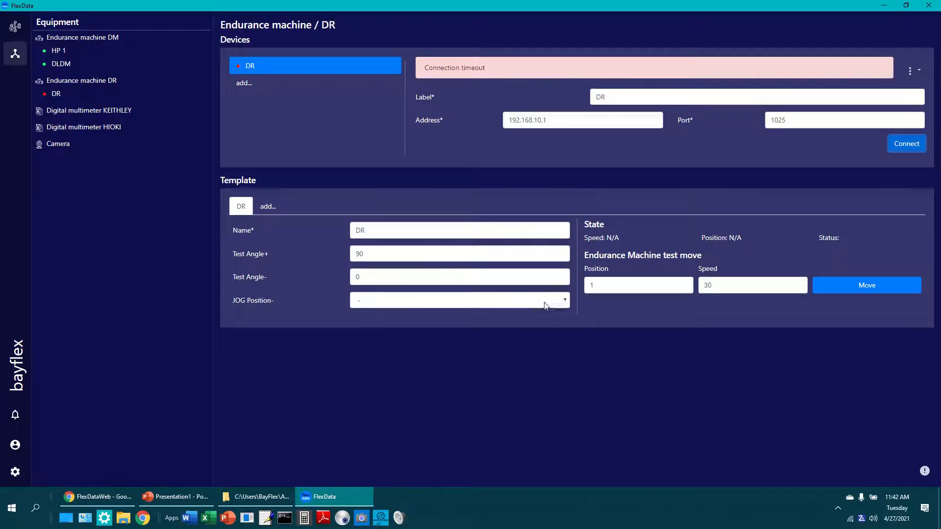
click(564, 304)
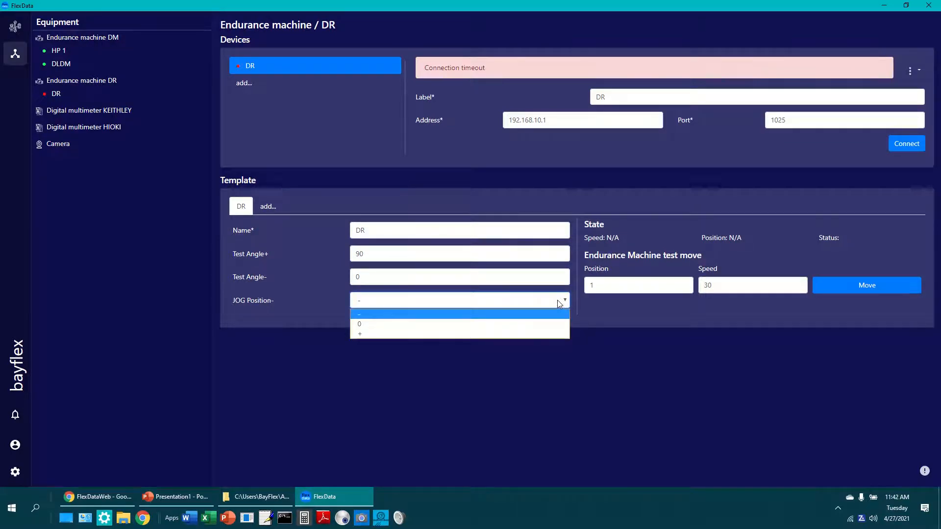
click(337, 328)
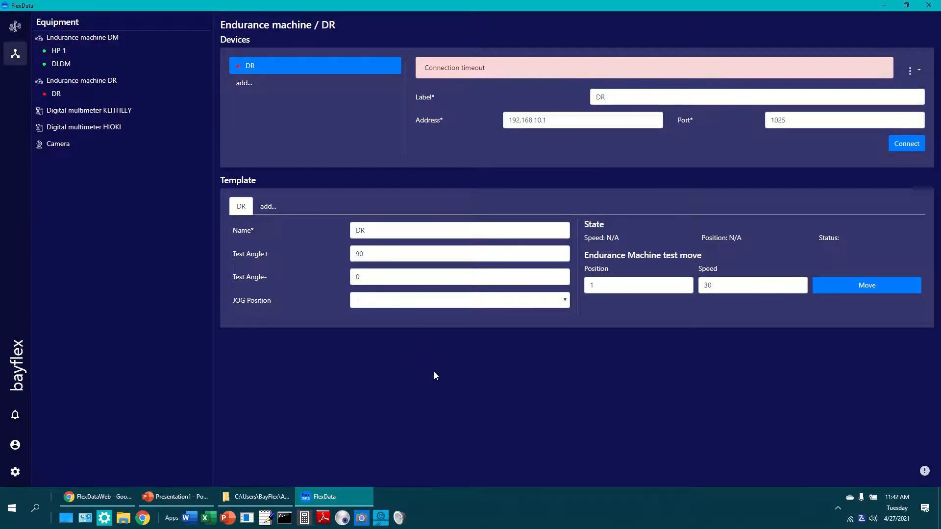
Add a device under Digital multimeter KEITHLEY, connect it using the DMM6500 serial number, and shorten its label to DMM6500
click(82, 112)
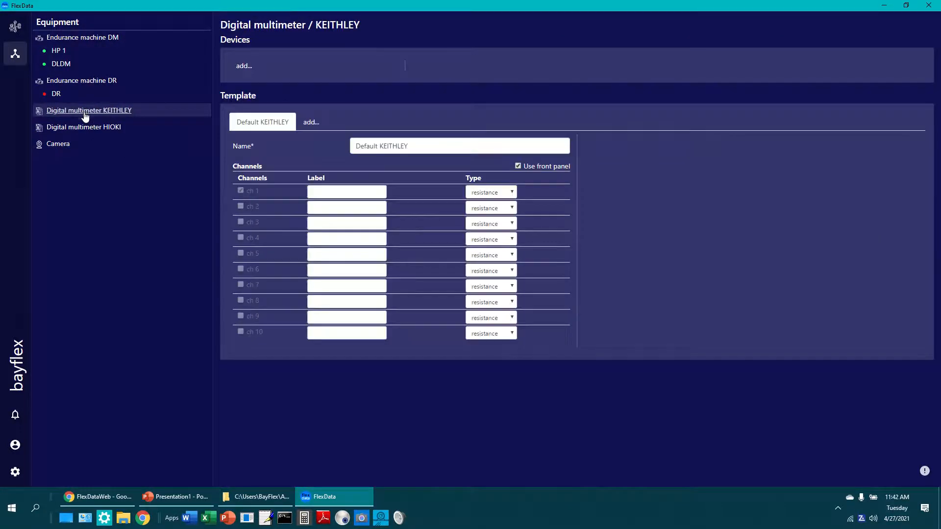
click(242, 67)
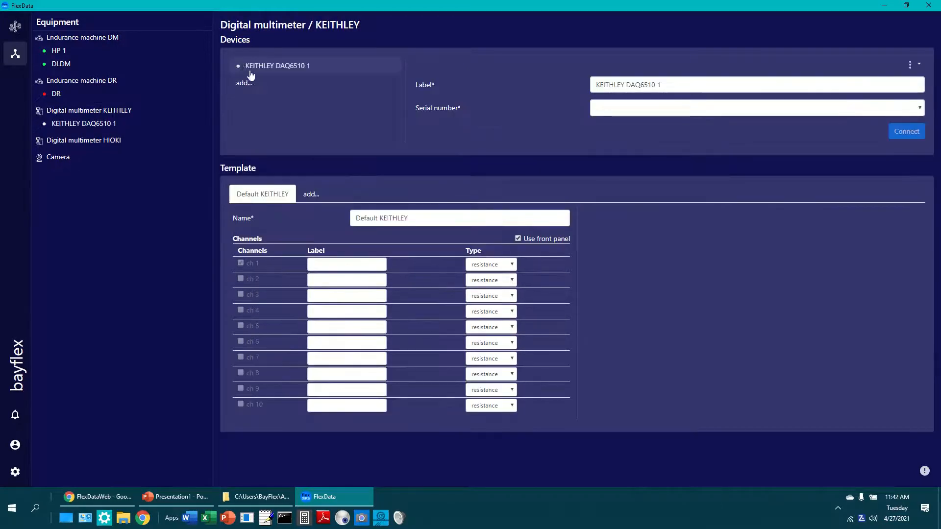
click(920, 108)
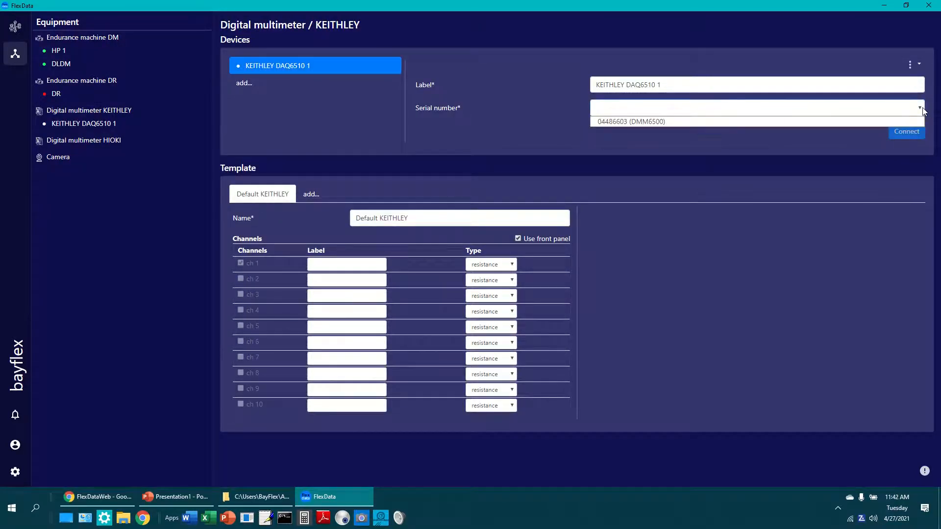
click(646, 122)
click(906, 131)
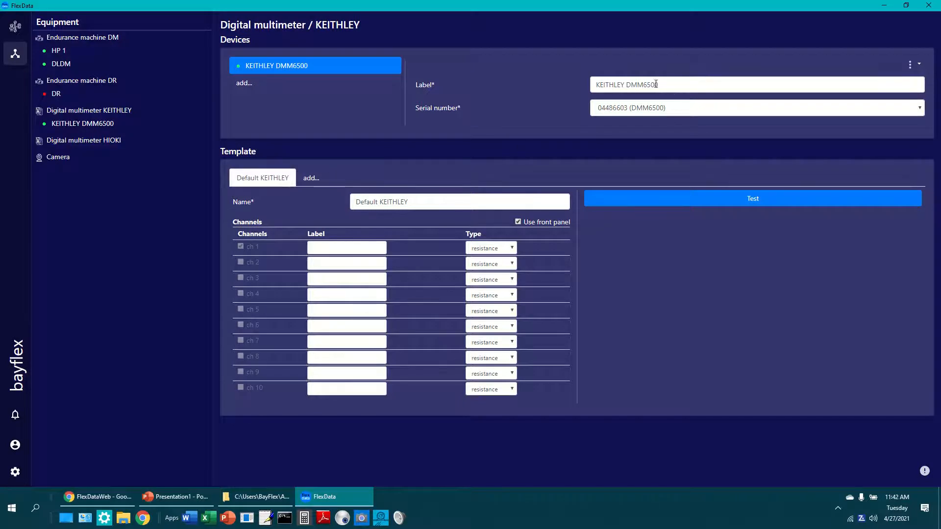
drag(627, 86, 551, 82)
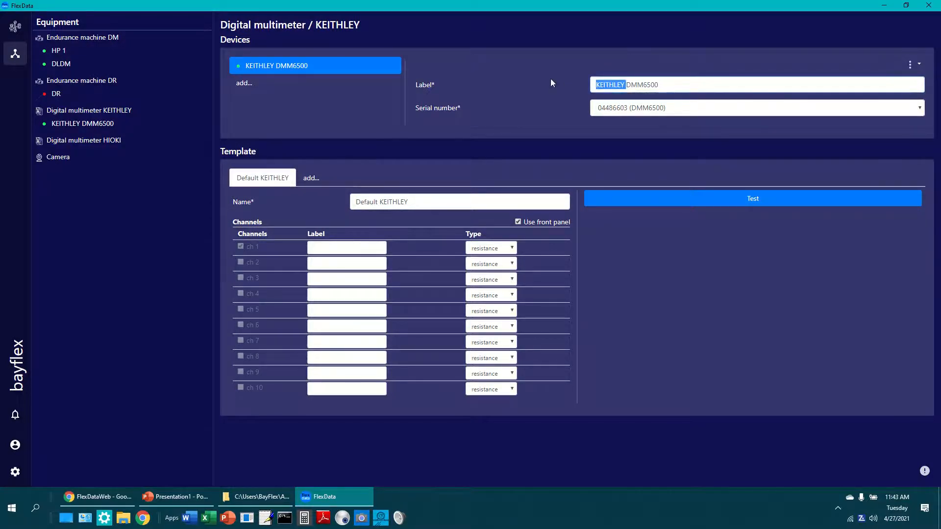
key(BackSpace)
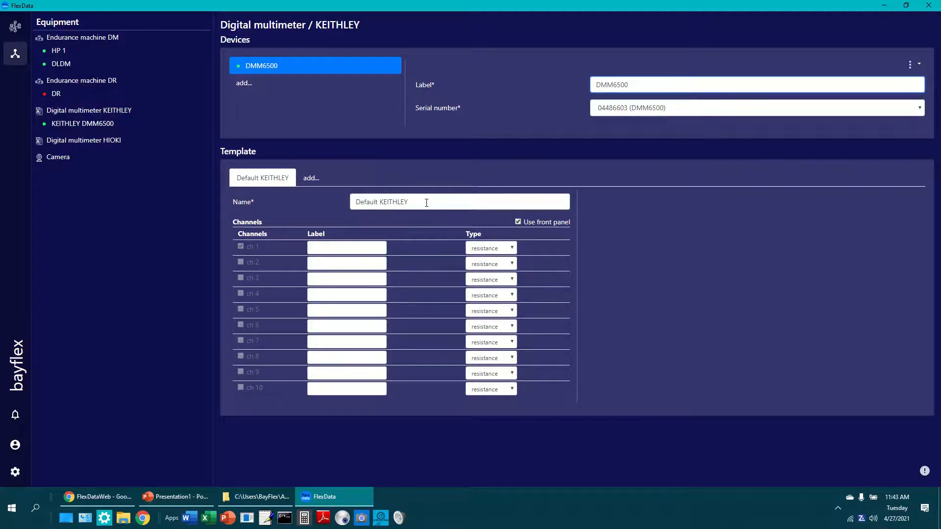
Rename the default KEITHLEY template as DMM R
click(509, 248)
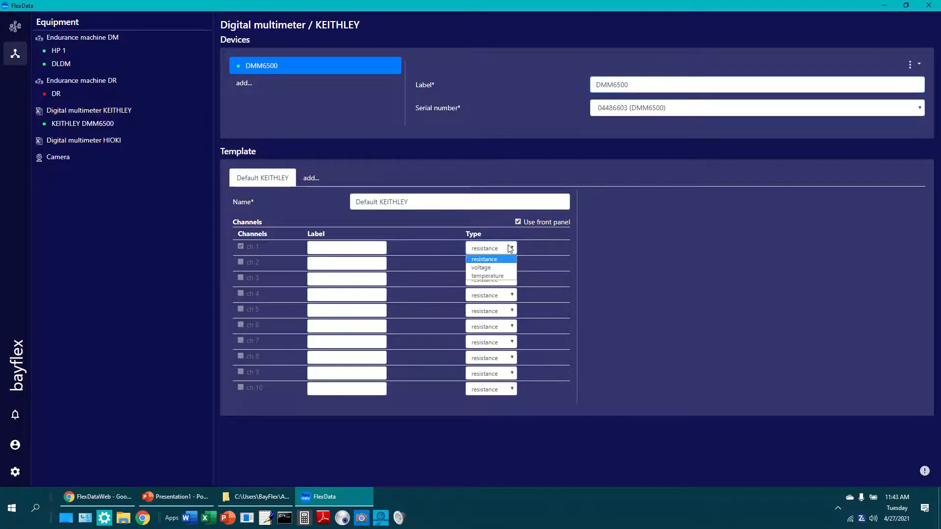
drag(419, 204, 310, 185)
text(DMM )
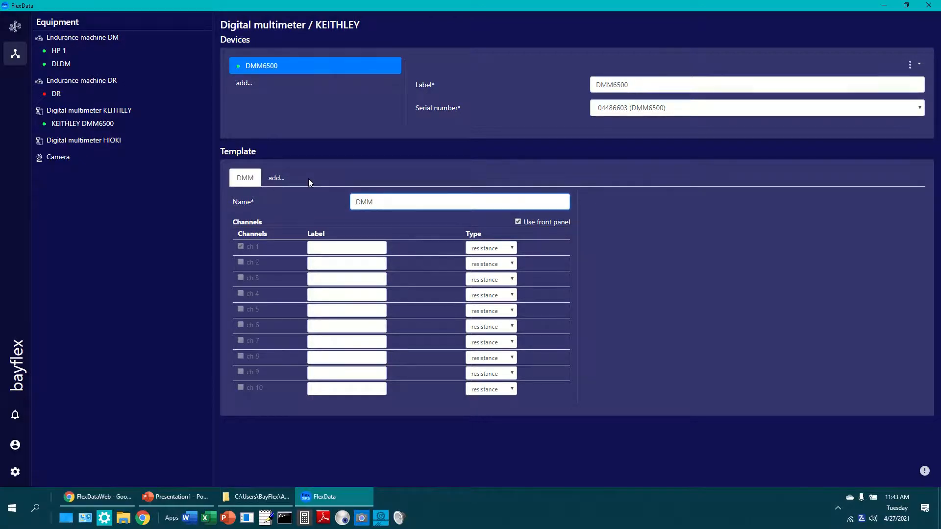
text(R)
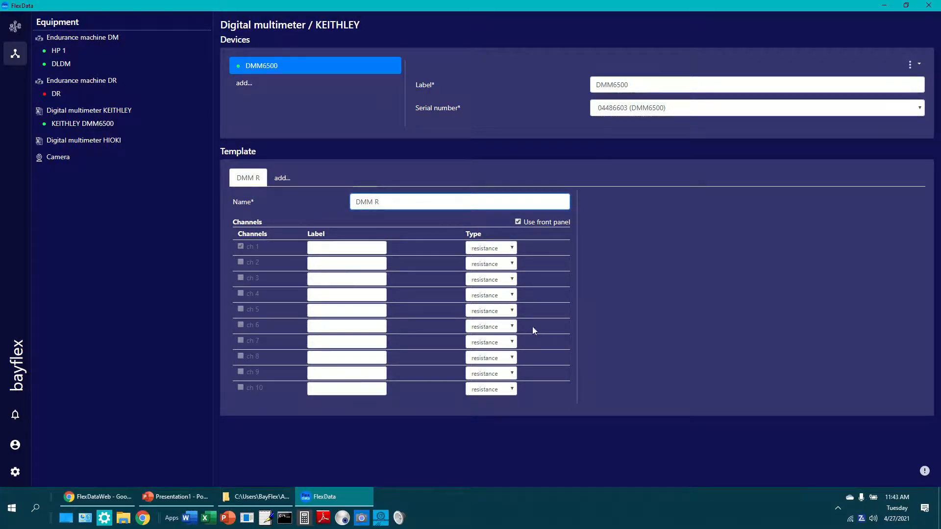
Add a second KEITHLEY template named DMM V with channel 1 set to voltage, and run a test measurement with it
click(280, 181)
key(ctrl+shift+Left)
key(ctrl+shift+Left)
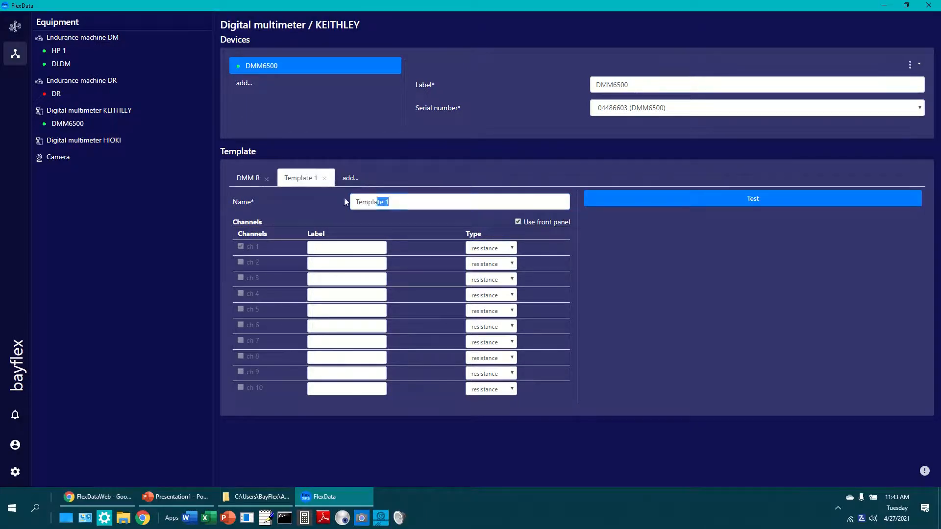
text(DMM V)
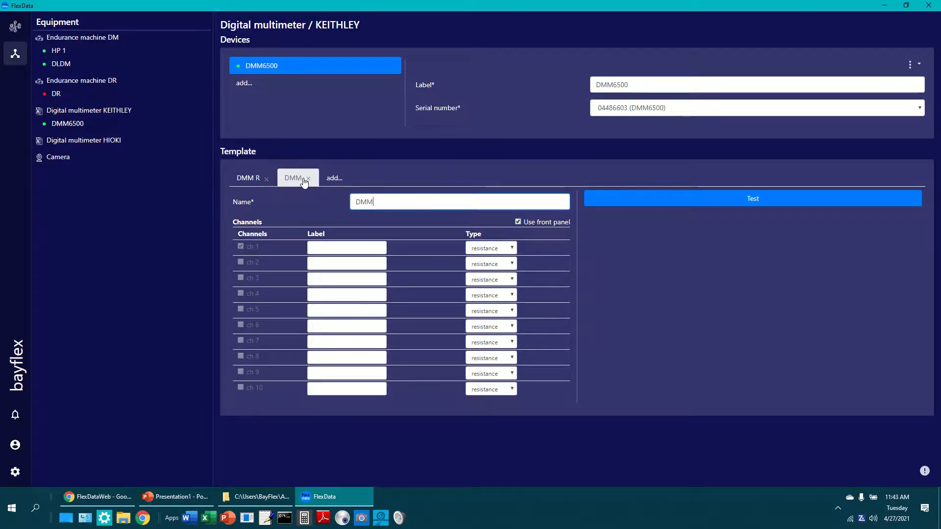
click(512, 249)
click(487, 267)
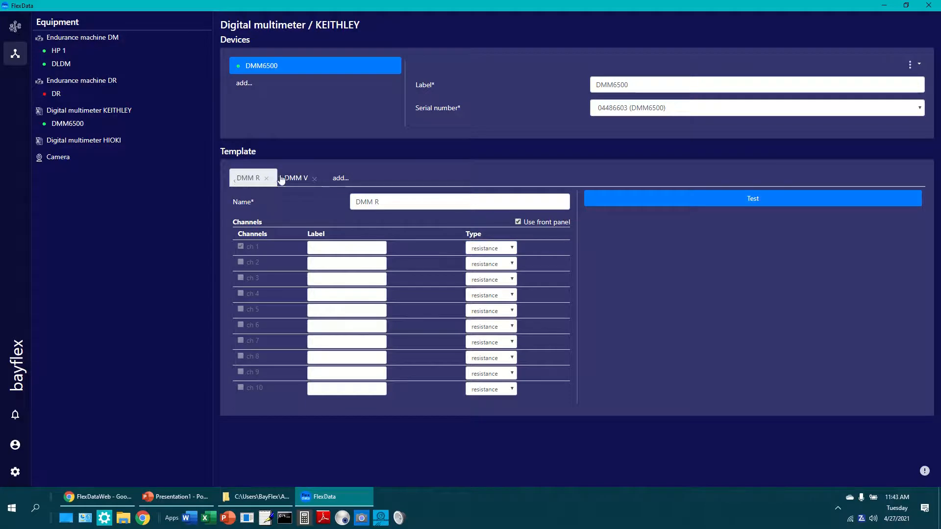
click(301, 181)
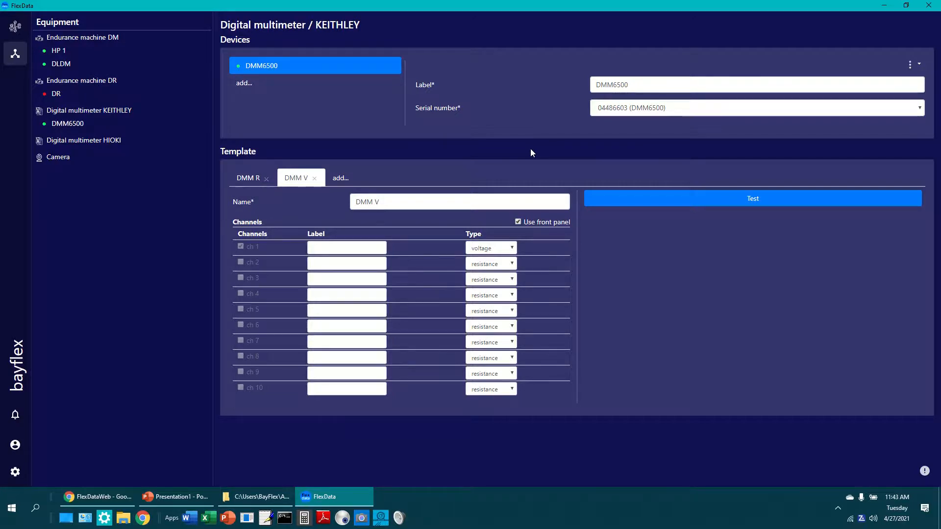
click(754, 201)
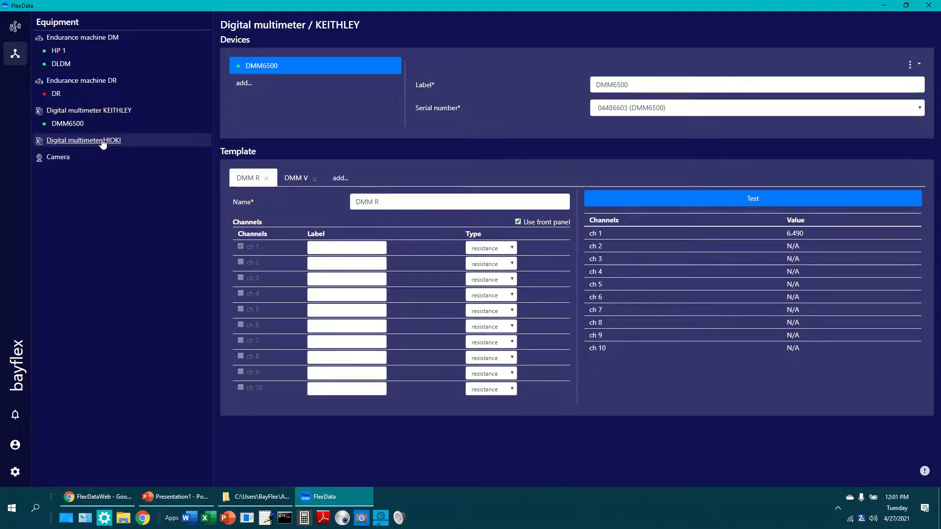
Add a device under Digital multimeter HIOKI, connect it using the RM3545-02 serial number, and shorten its label to HIOKI
click(103, 142)
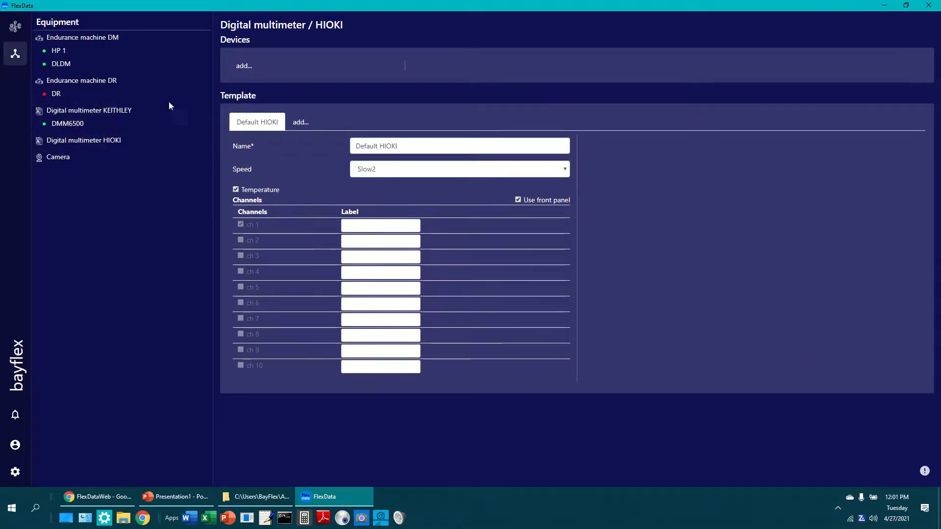
click(243, 66)
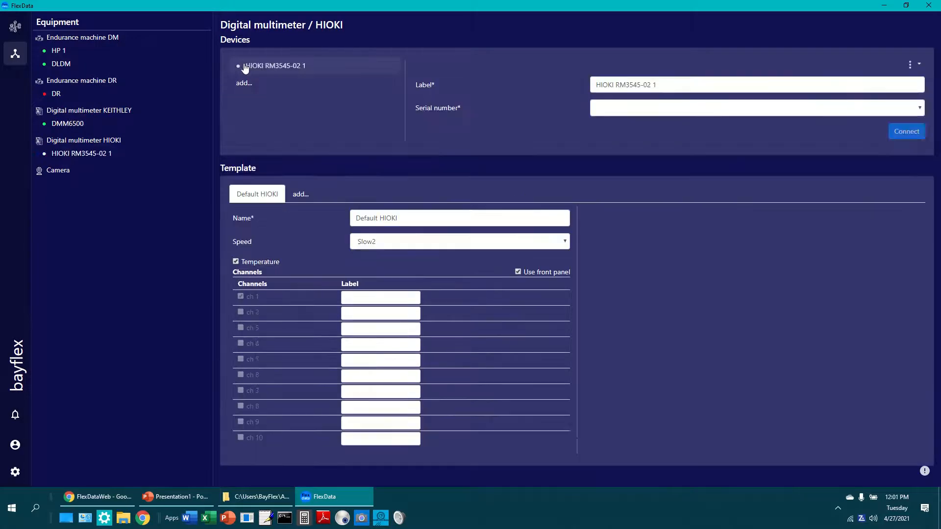
click(920, 108)
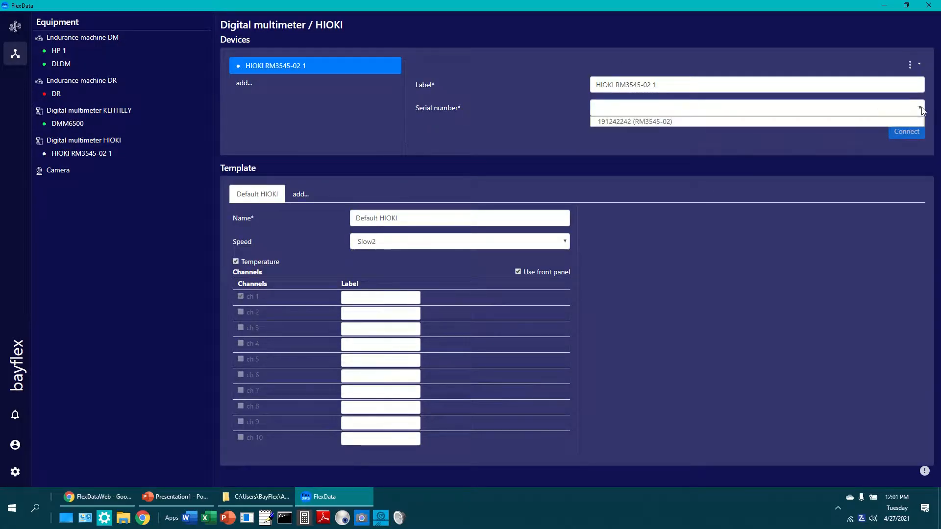
click(696, 122)
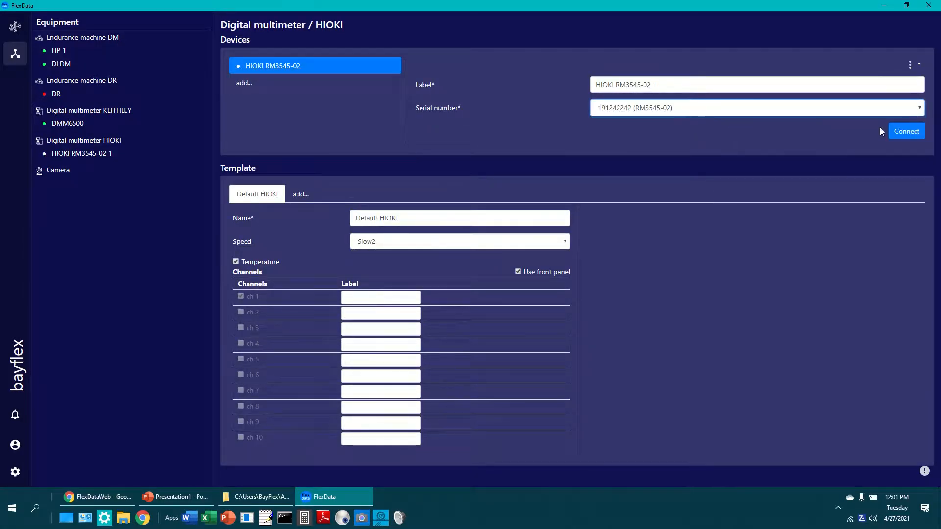
click(901, 133)
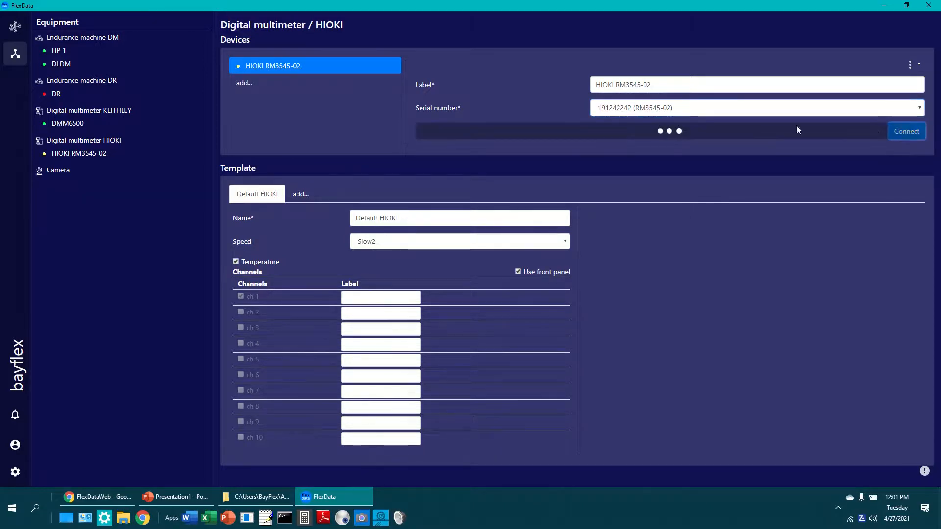
drag(616, 84, 693, 80)
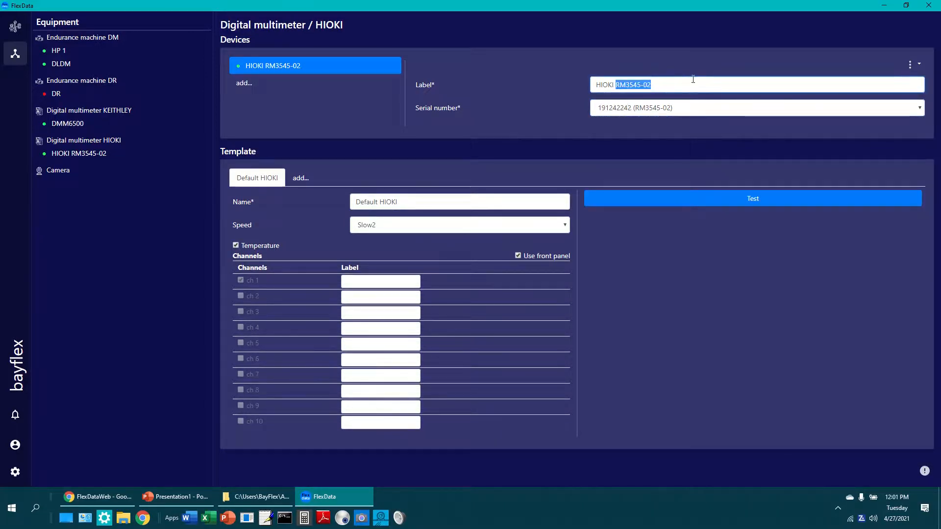
key(BackSpace)
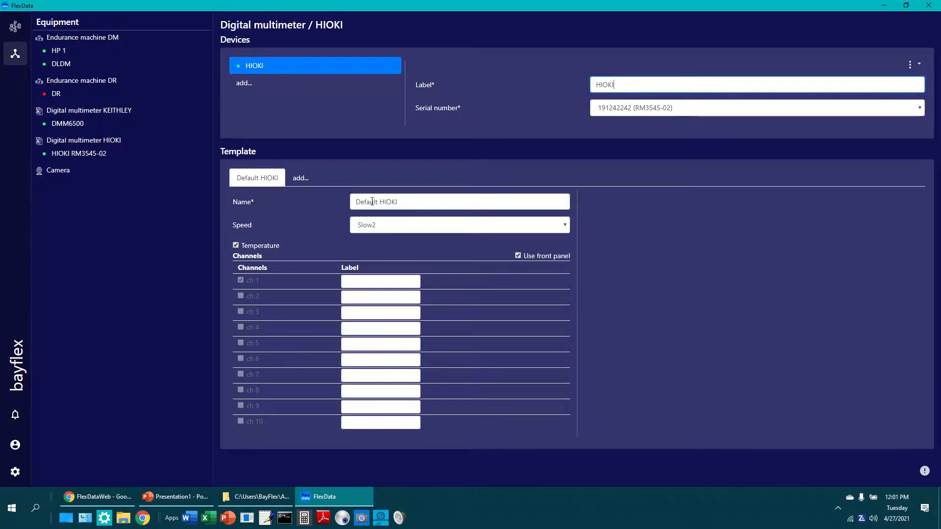
Rename the default HIOKI template as HIOKI FP and set its speed to Fast
drag(375, 201, 314, 204)
key(Delete)
key(Delete)
key(Delete)
key(Delete)
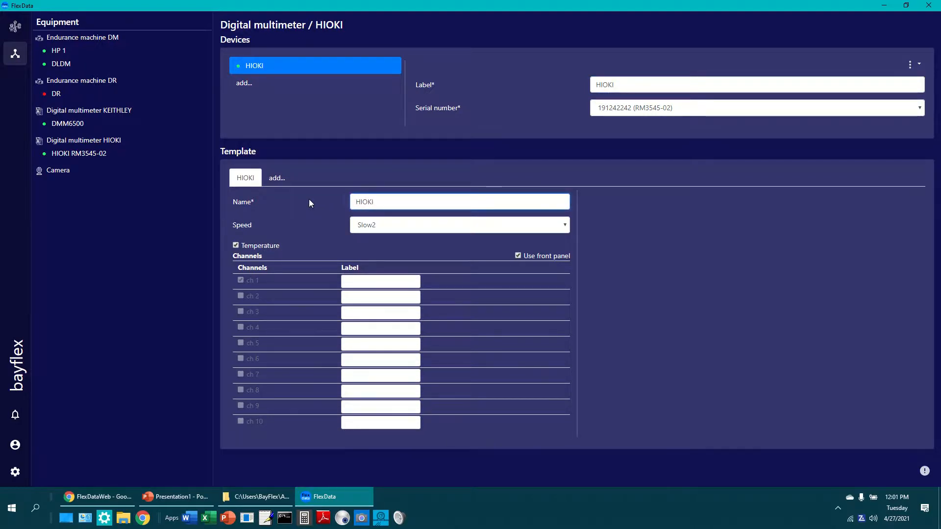
click(401, 203)
text(FP)
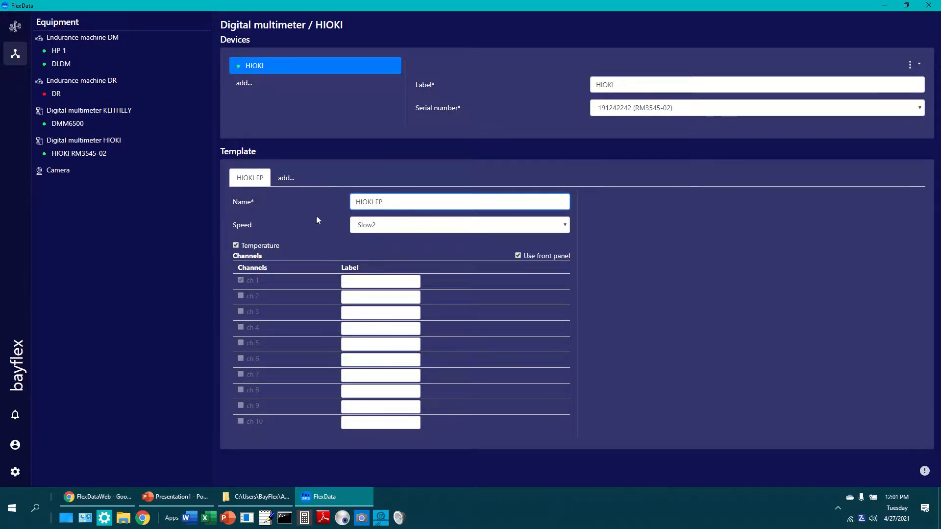
click(379, 227)
click(367, 239)
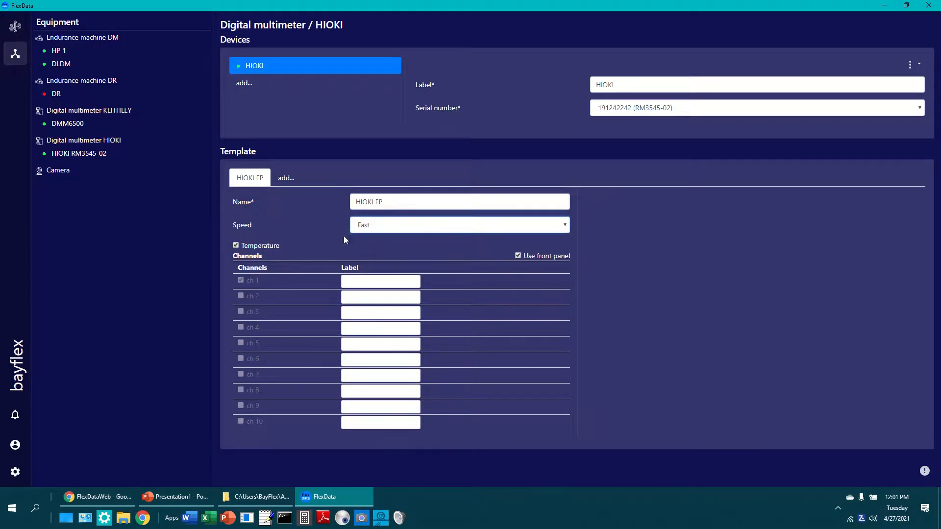
Add a HIOKI MUX template with Fast speed, the front panel option turned off, and channel 2 enabled
click(284, 178)
drag(416, 200, 328, 201)
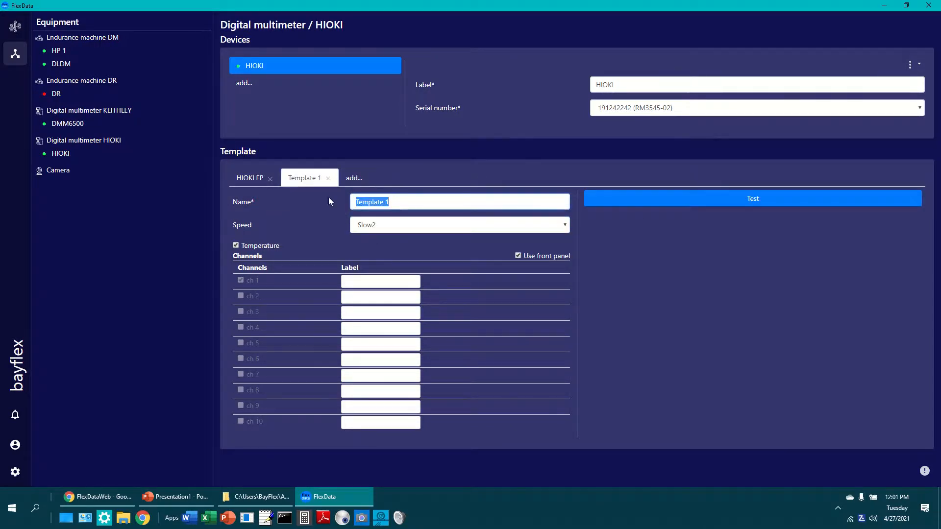
text(HIOKI MUX)
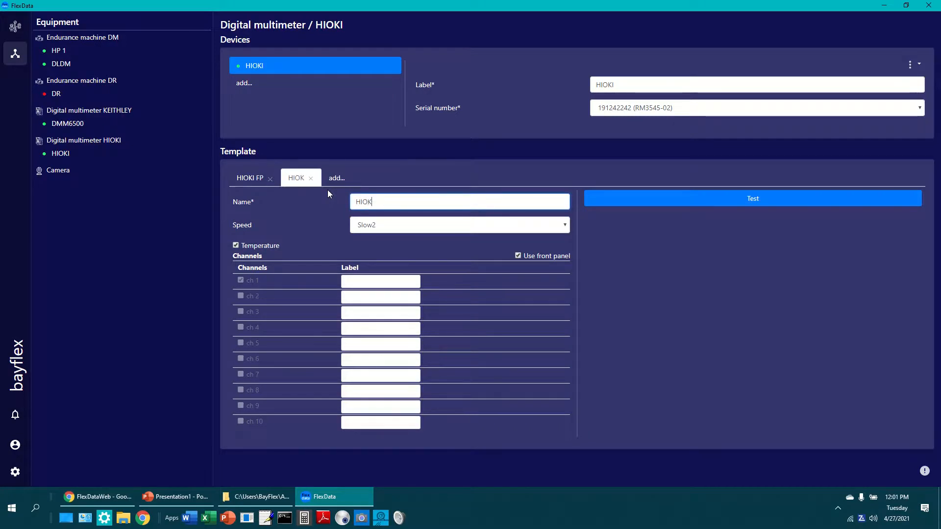
click(376, 223)
click(365, 239)
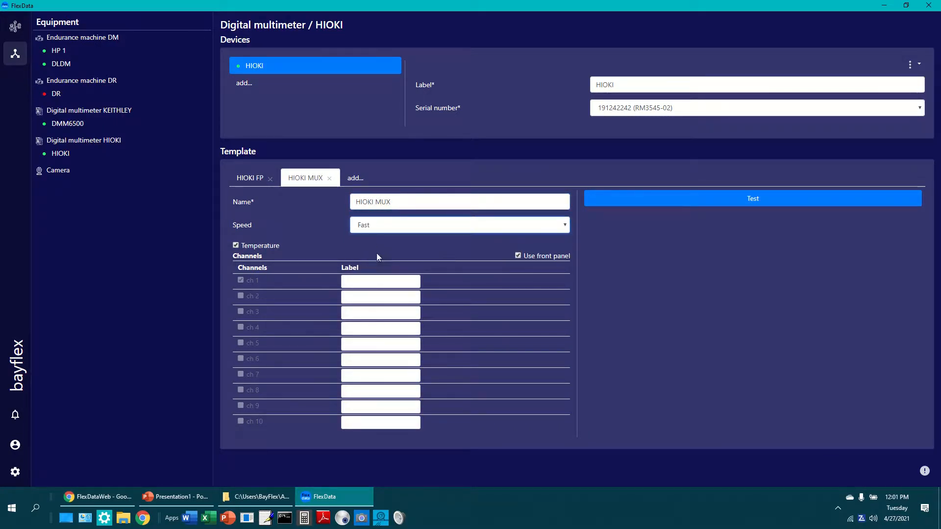
click(517, 255)
click(240, 295)
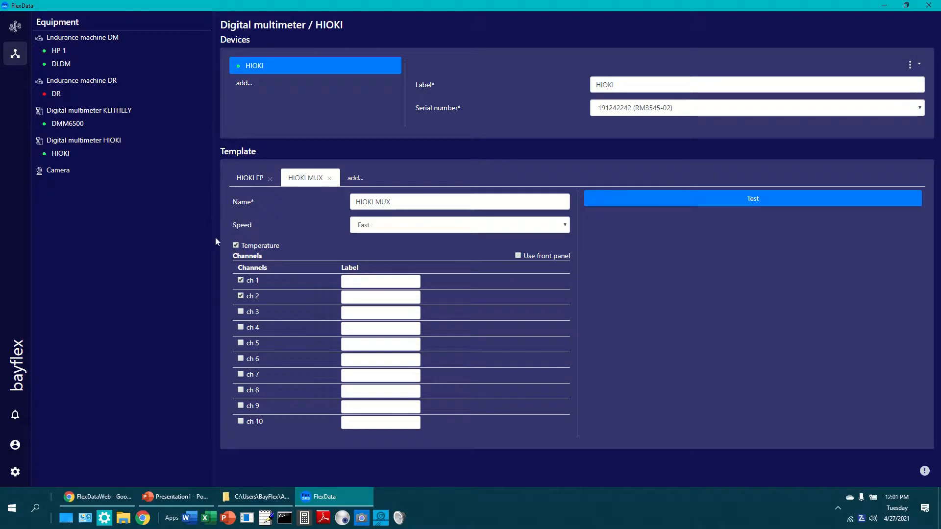
Review the HIOKI FP template, and run a test measurement with the HIOKI MUX template
click(253, 178)
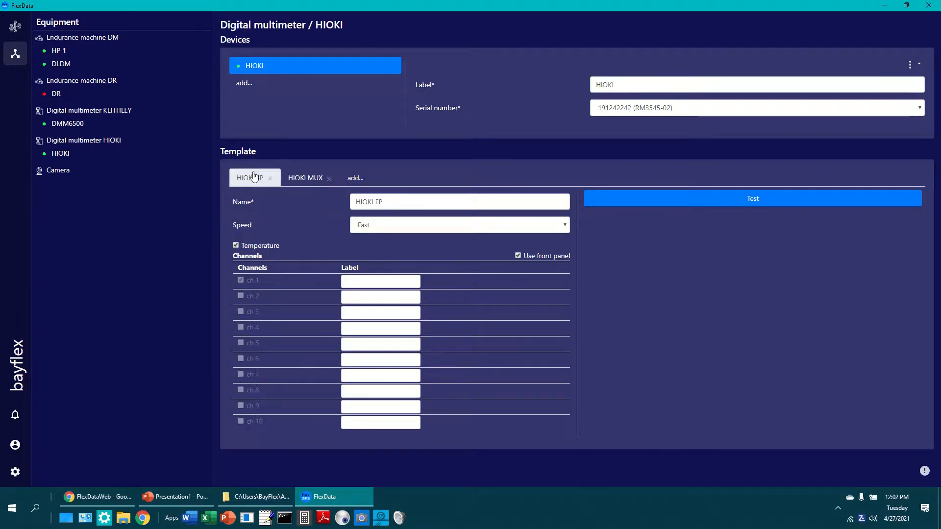
click(299, 177)
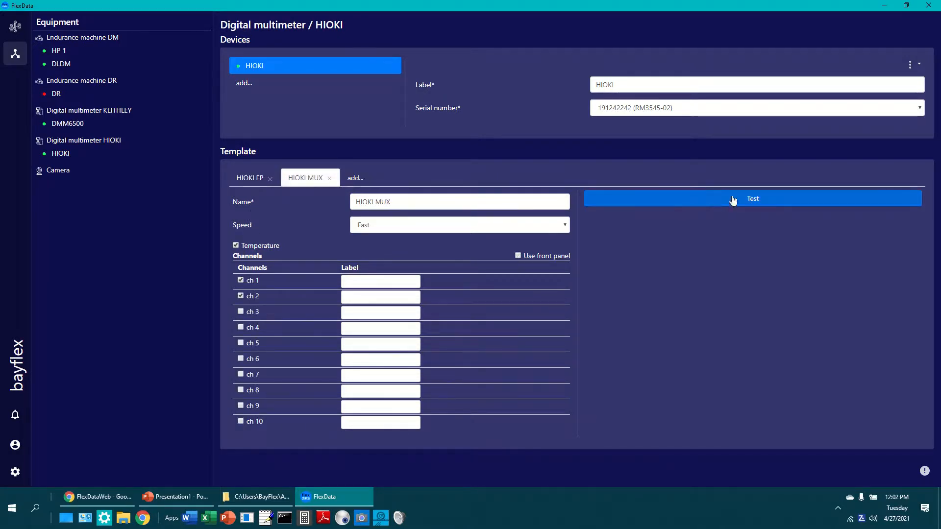
click(760, 198)
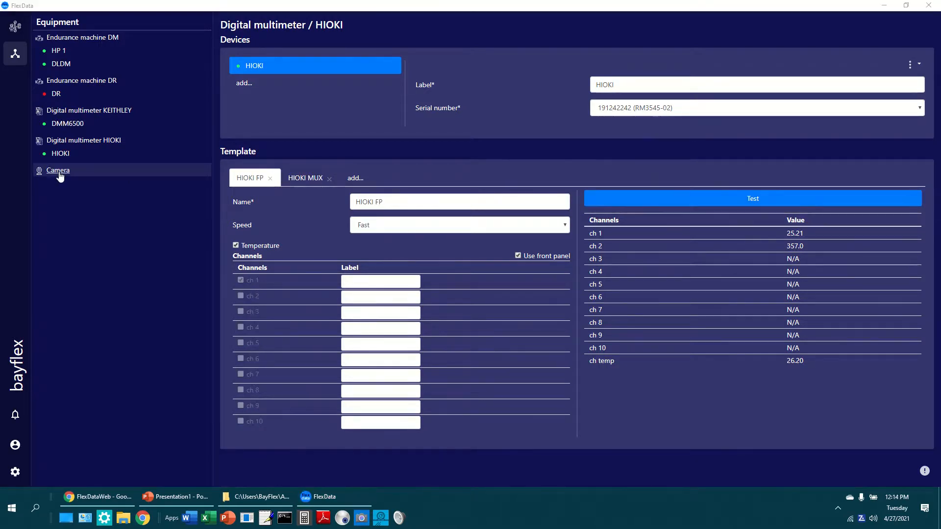
Add a Camera device with the HD Pro Webcam C920 address, label it Logitech C920, and connect it
click(60, 172)
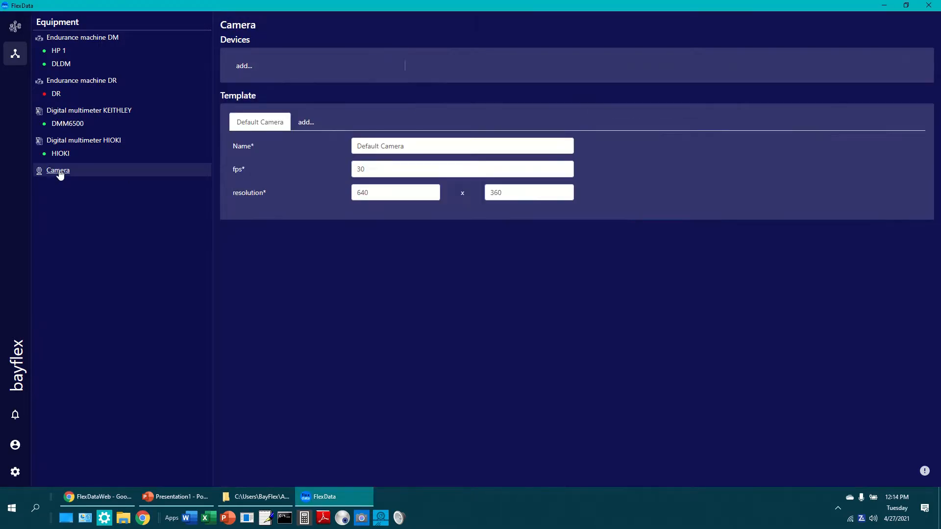
click(242, 67)
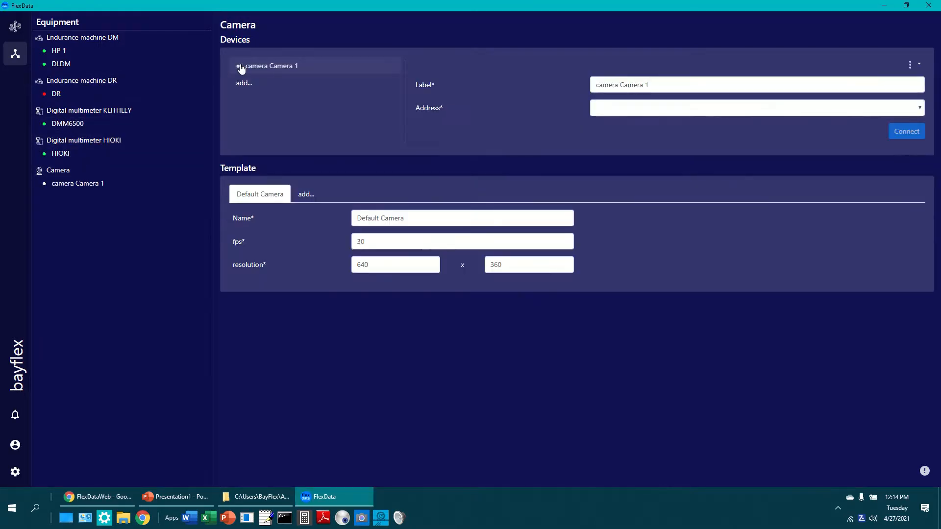
click(920, 108)
click(682, 131)
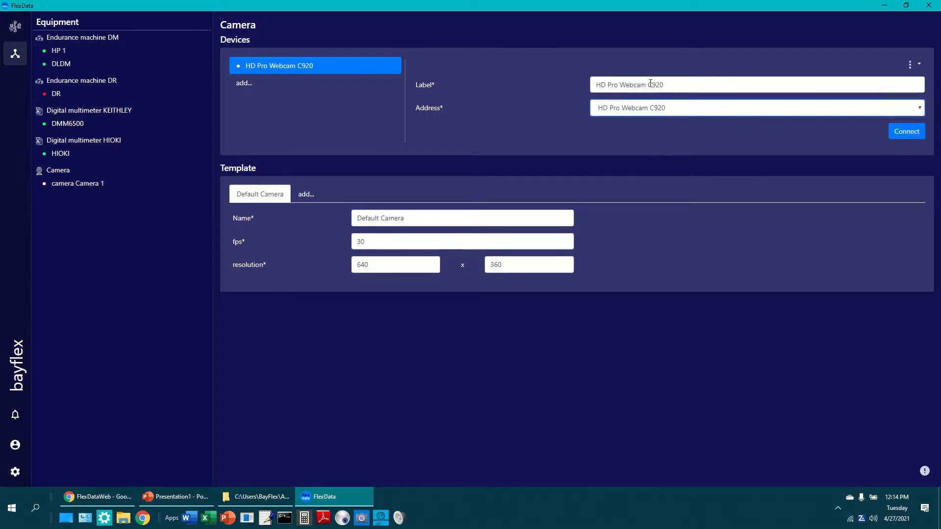
drag(649, 84, 505, 83)
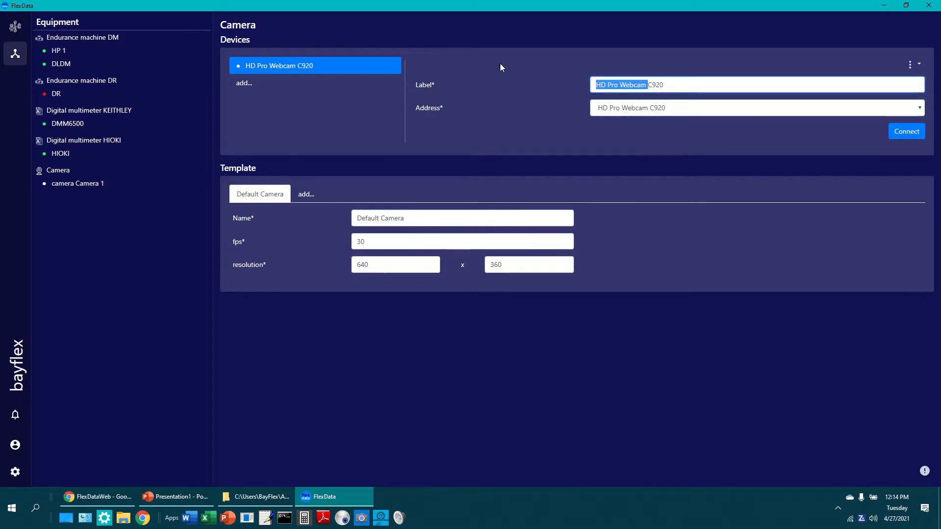
text(Logite)
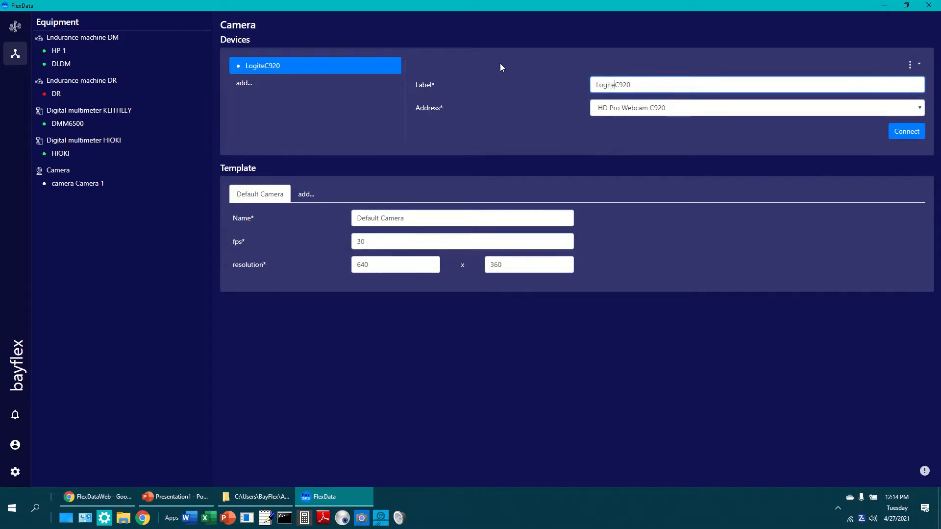
text(ch)
click(906, 132)
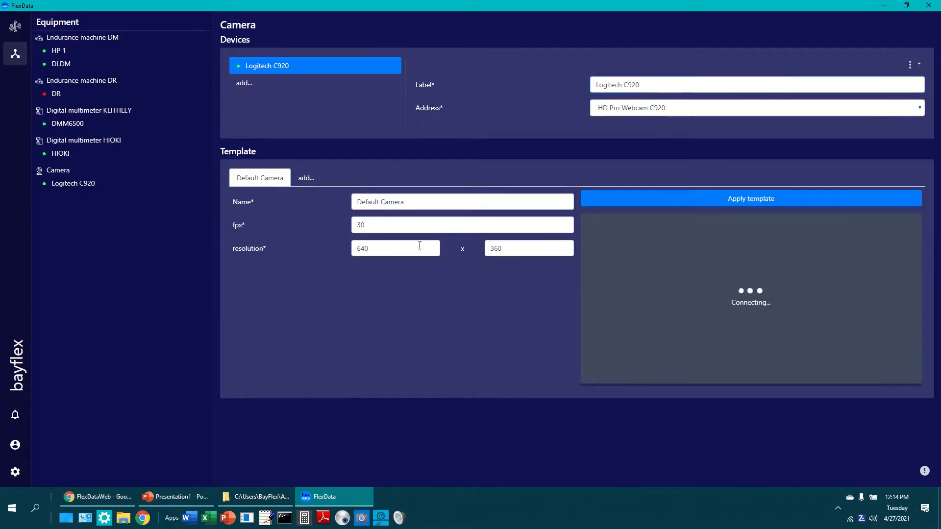
Rename the default camera template as Logitech C920
triple_click(420, 201)
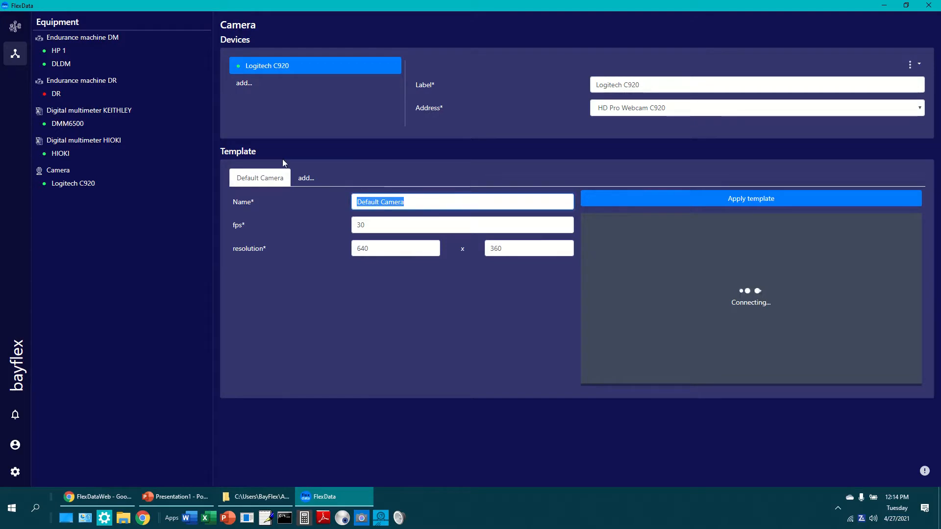
text(Logite)
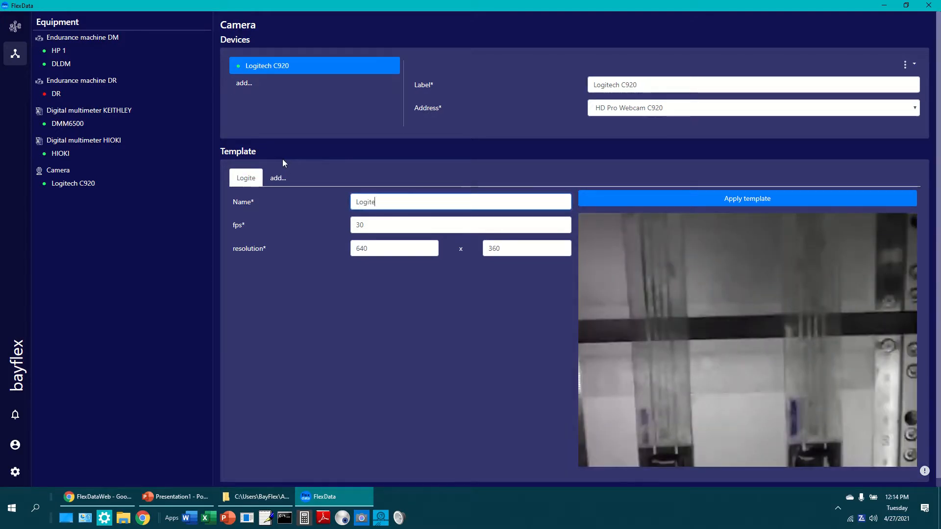
text(h C)
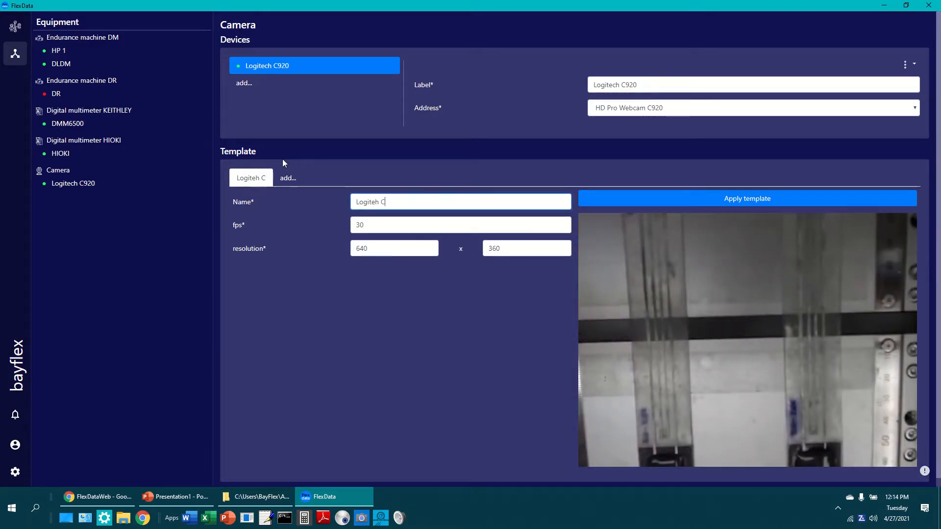
text(920)
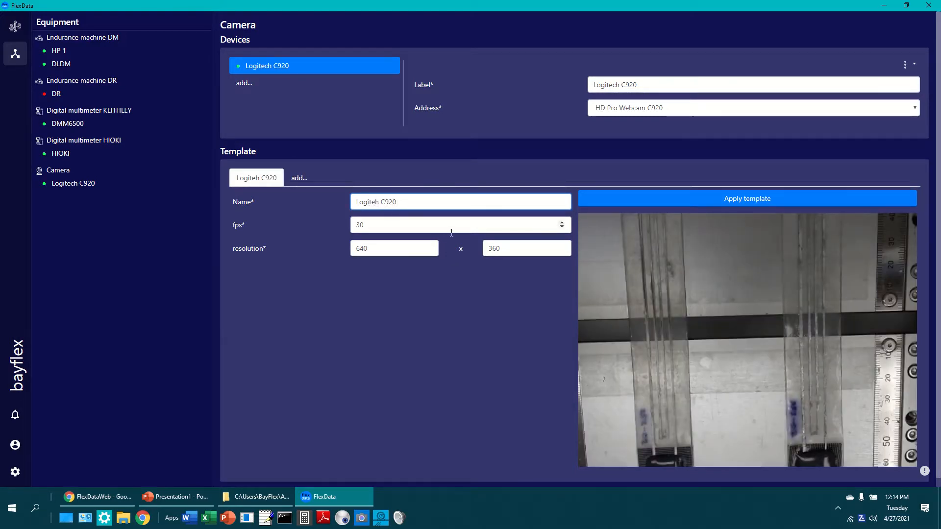
text(c)
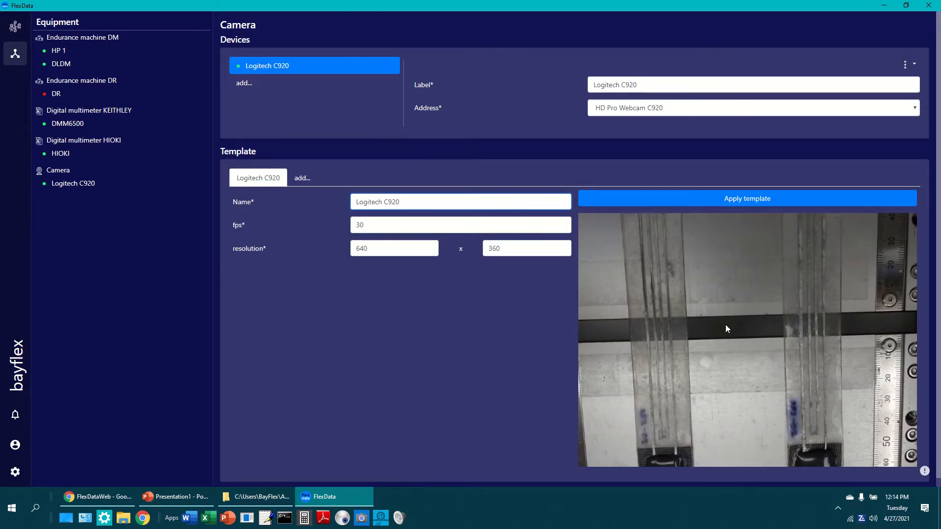
Add a second camera device with the USB Camera address, label it XPCAM, and connect it
click(245, 84)
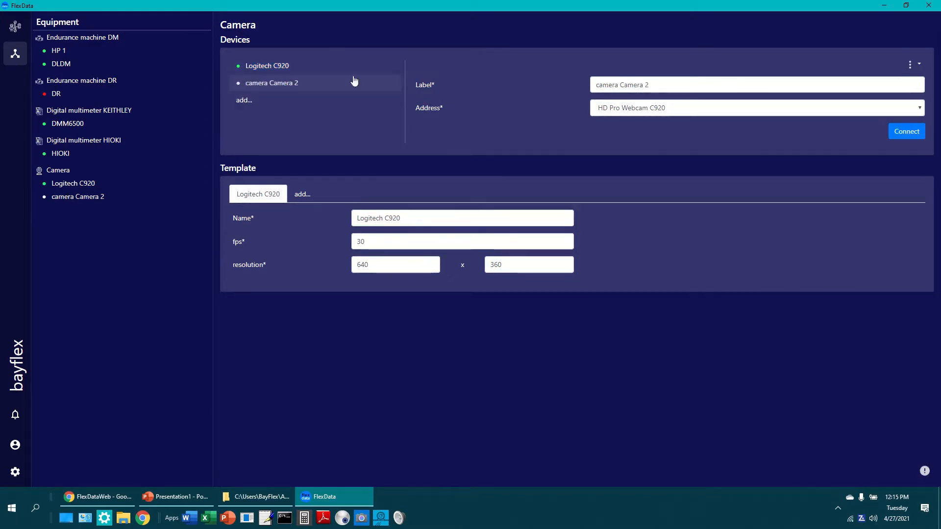
click(919, 108)
click(628, 123)
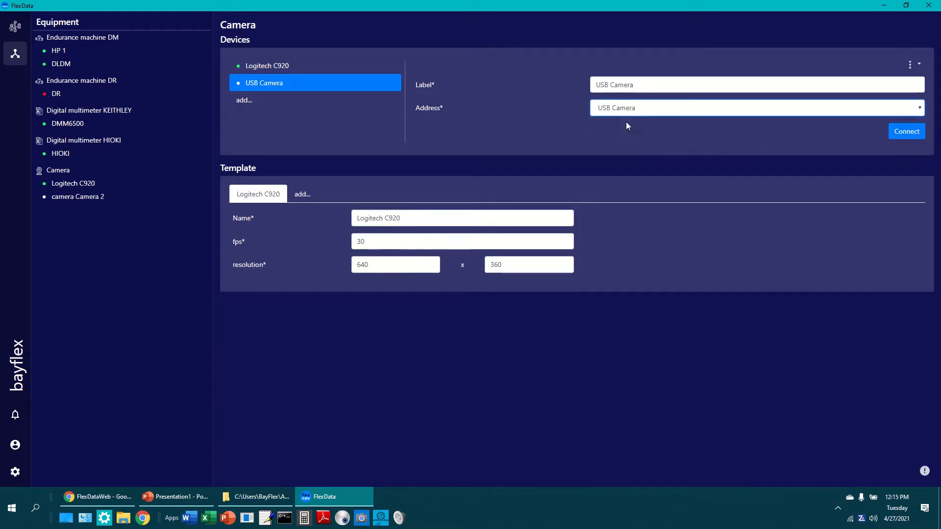
triple_click(656, 81)
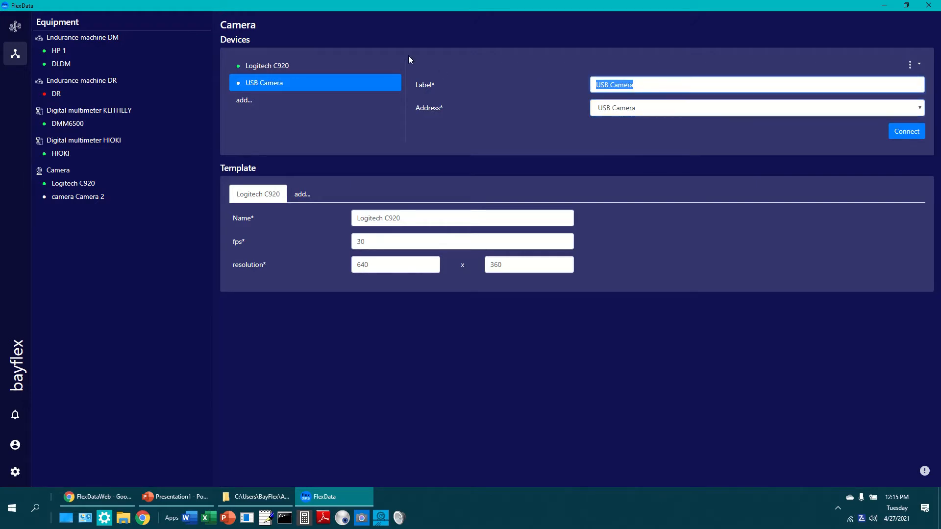
text(XP)
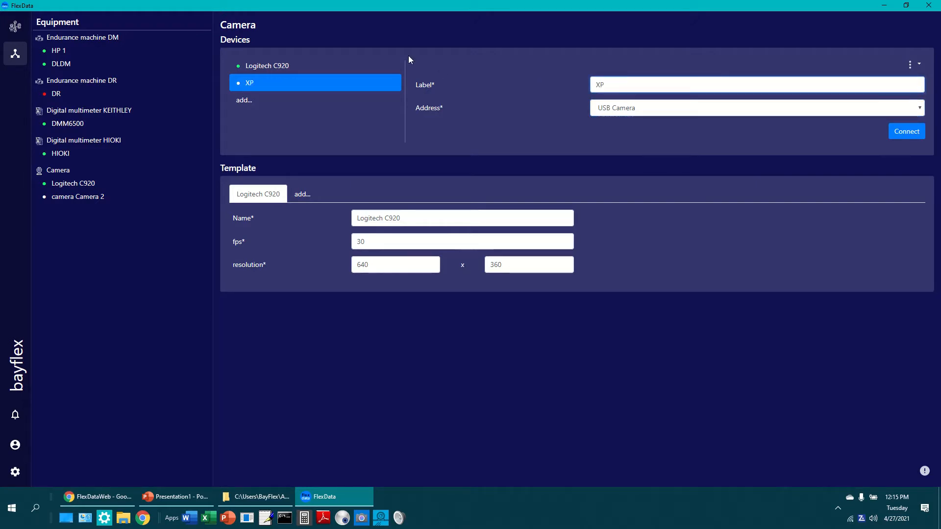
text(CAM)
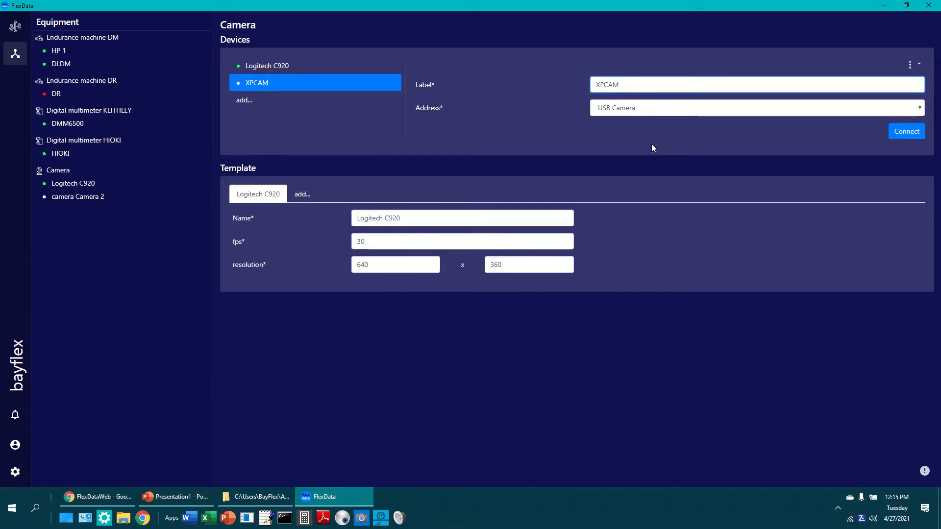
click(906, 131)
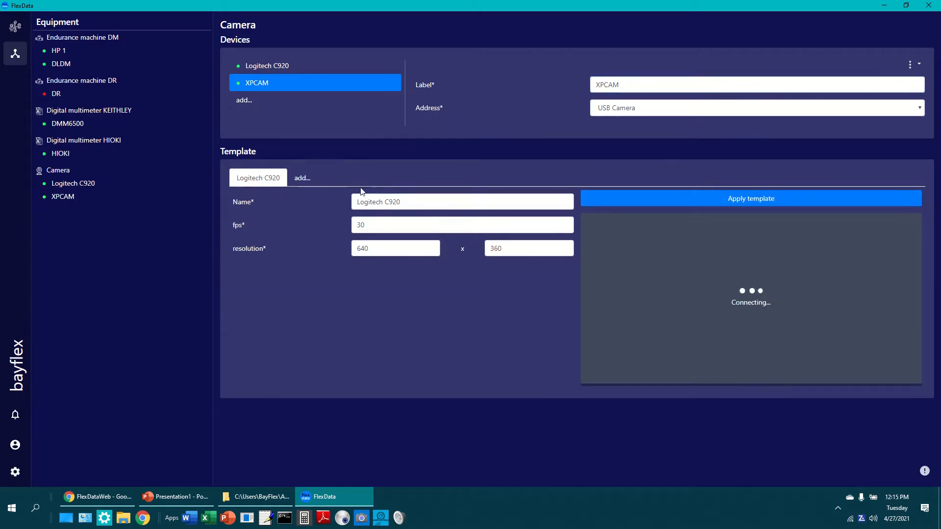
Add a new camera template named XPCAM
click(302, 178)
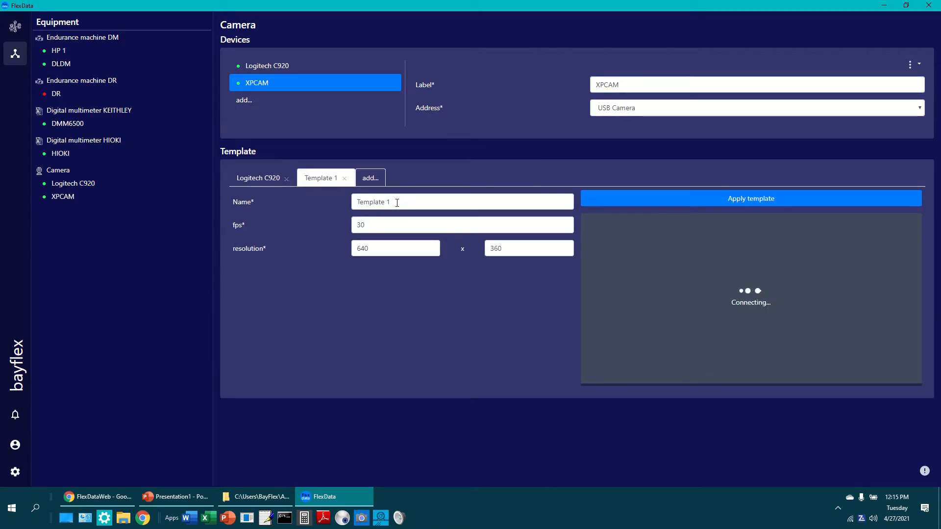
drag(397, 203, 280, 201)
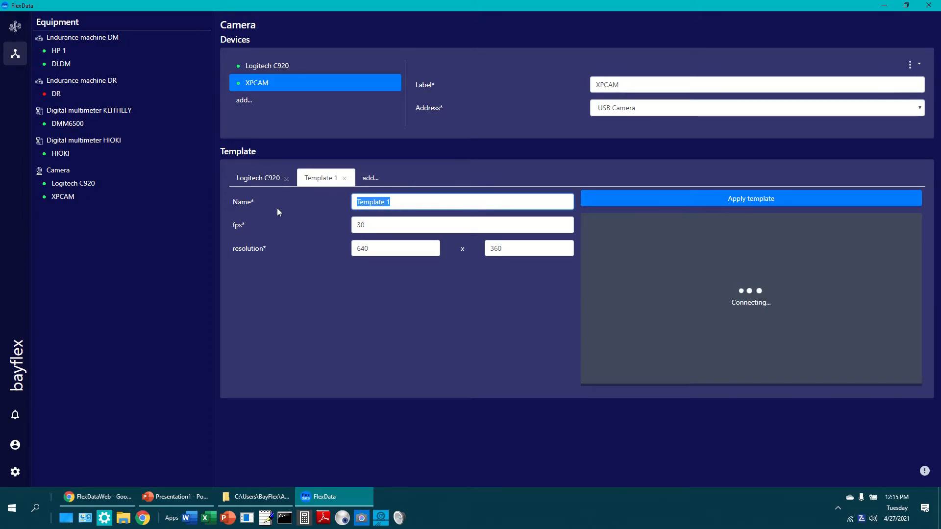
text(XPCA)
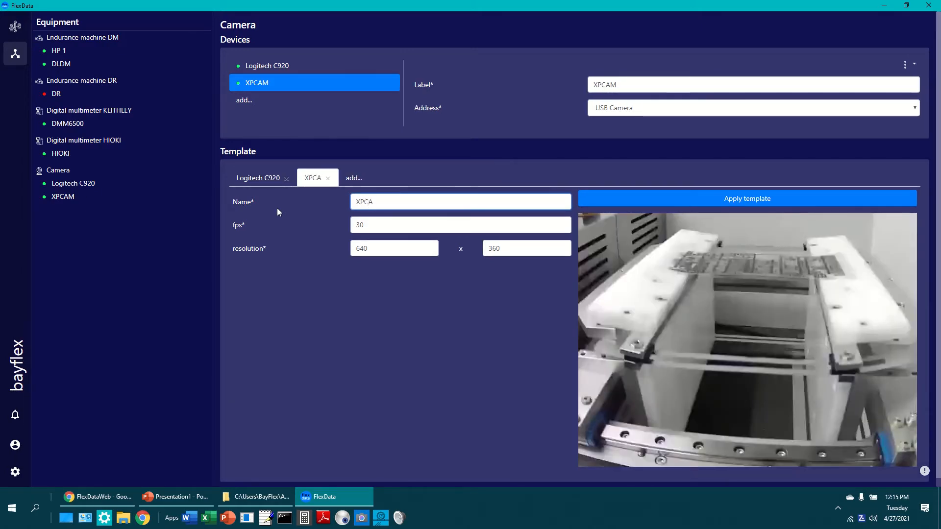
text(M)
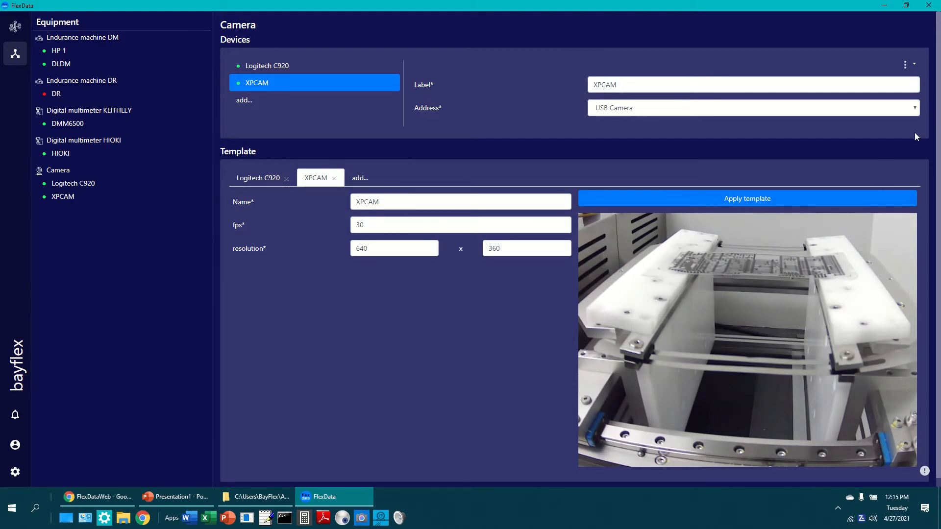
Check the camera addresses available for the XPCAM device, and go to the Experiments page
click(915, 108)
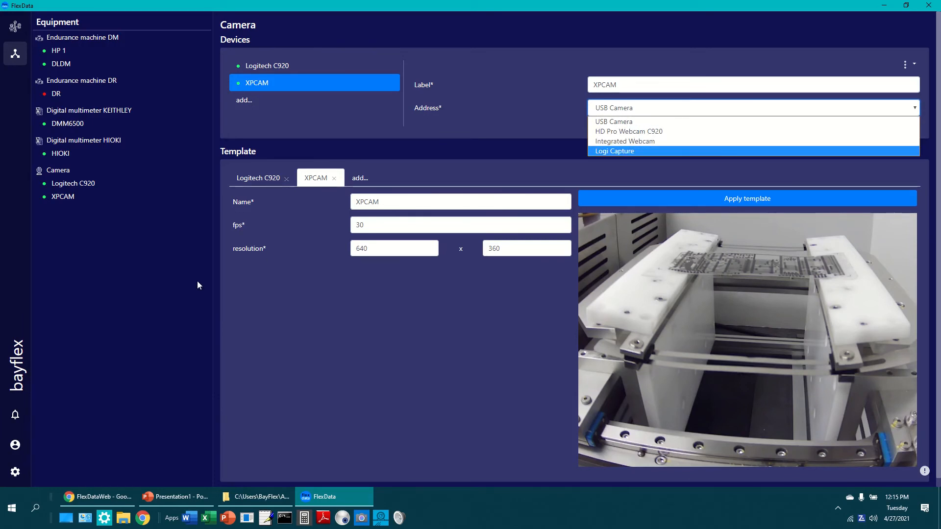
click(116, 301)
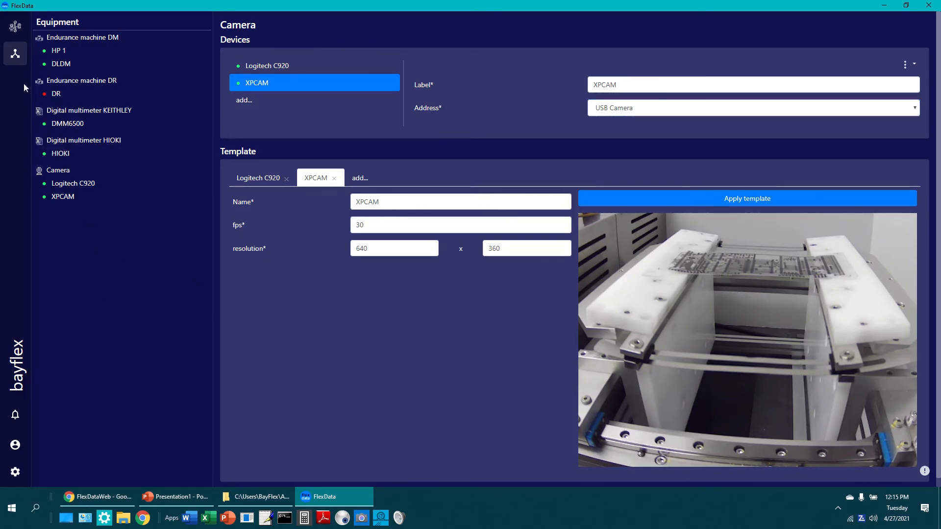
click(18, 28)
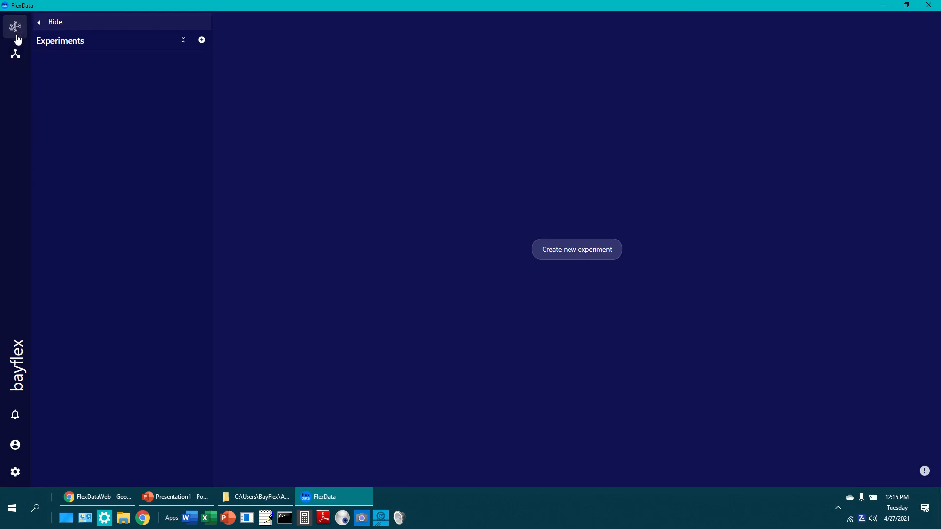